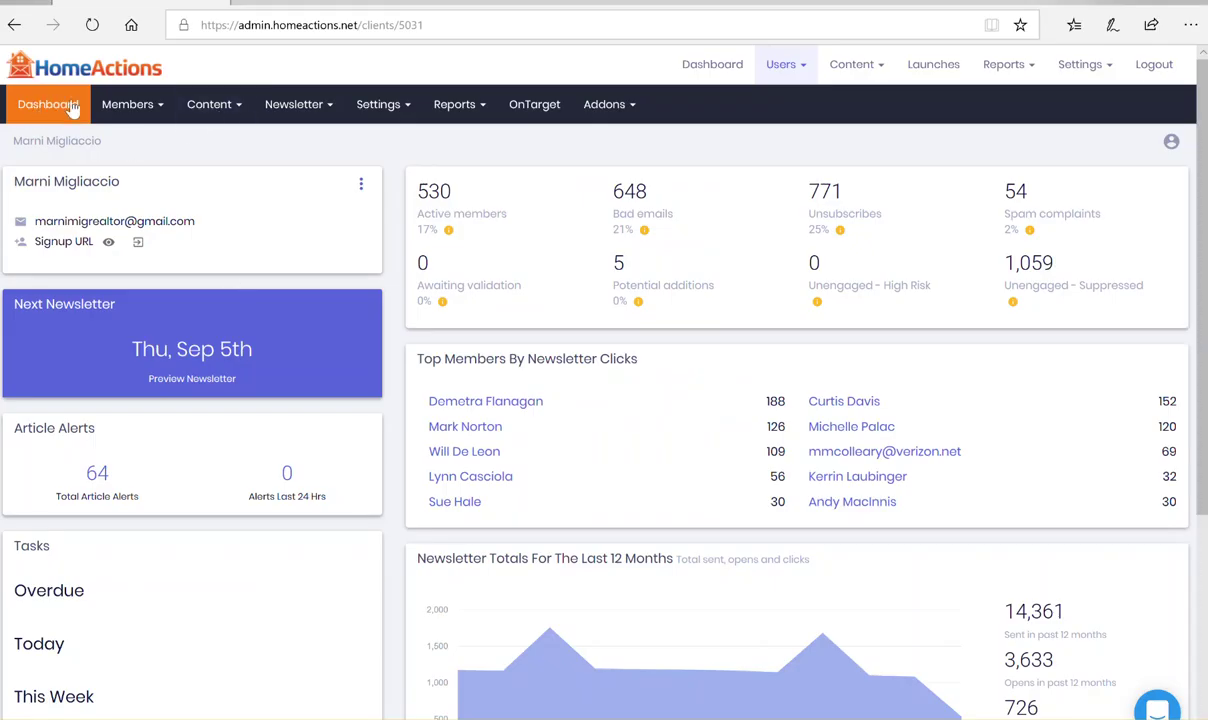
Open the Opportunities report and scroll through its lead cards, then back to the top
{"action": "left_click", "coordinate": [479, 110]}
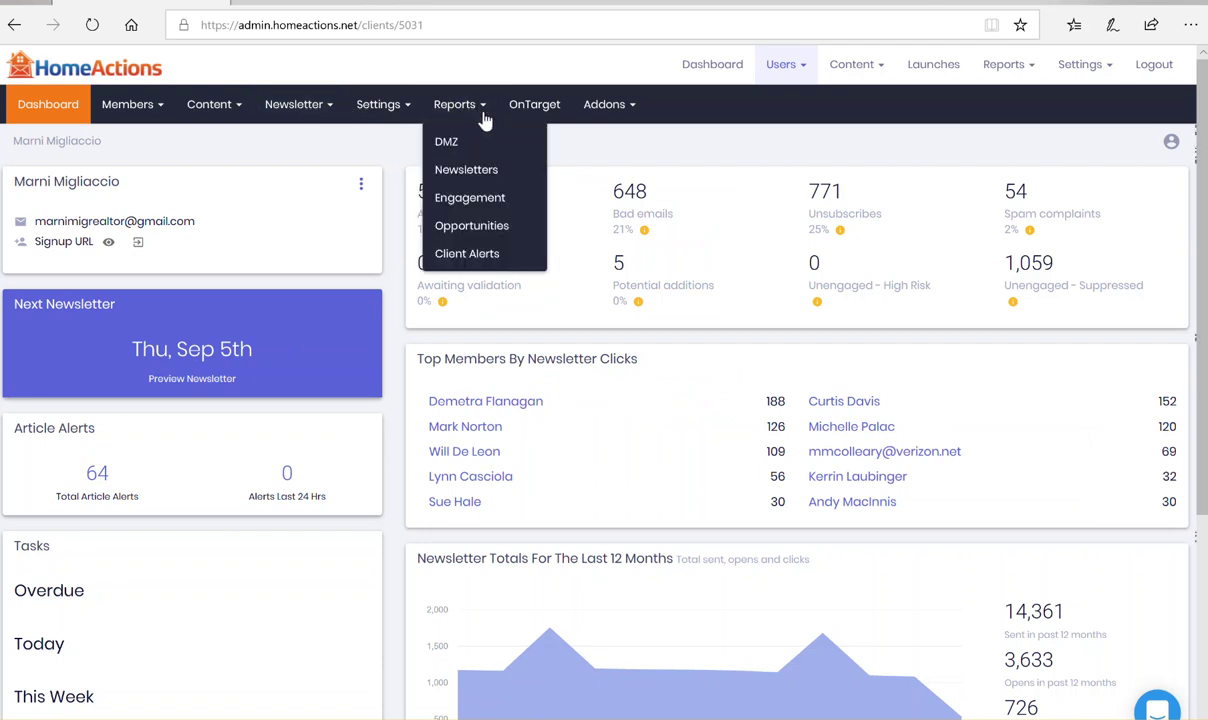
{"action": "left_click", "coordinate": [514, 229]}
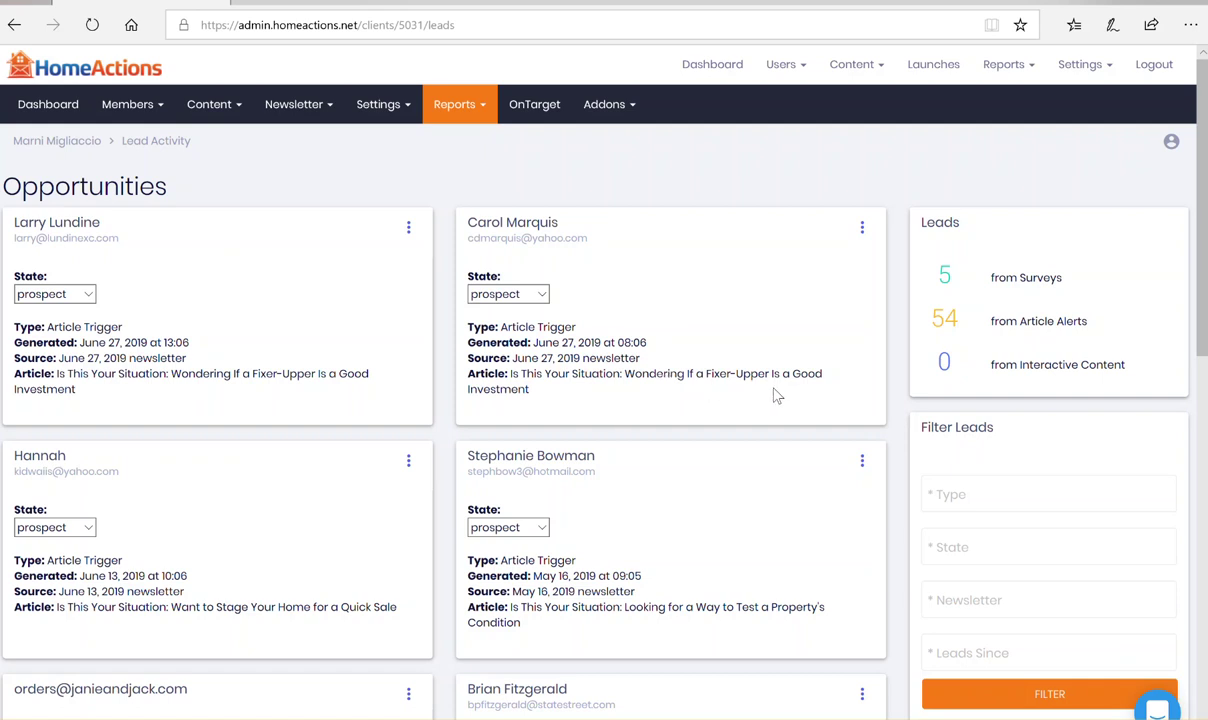
{"action": "scroll", "coordinate": [650, 518], "scroll_direction": "down", "scroll_amount": 1}
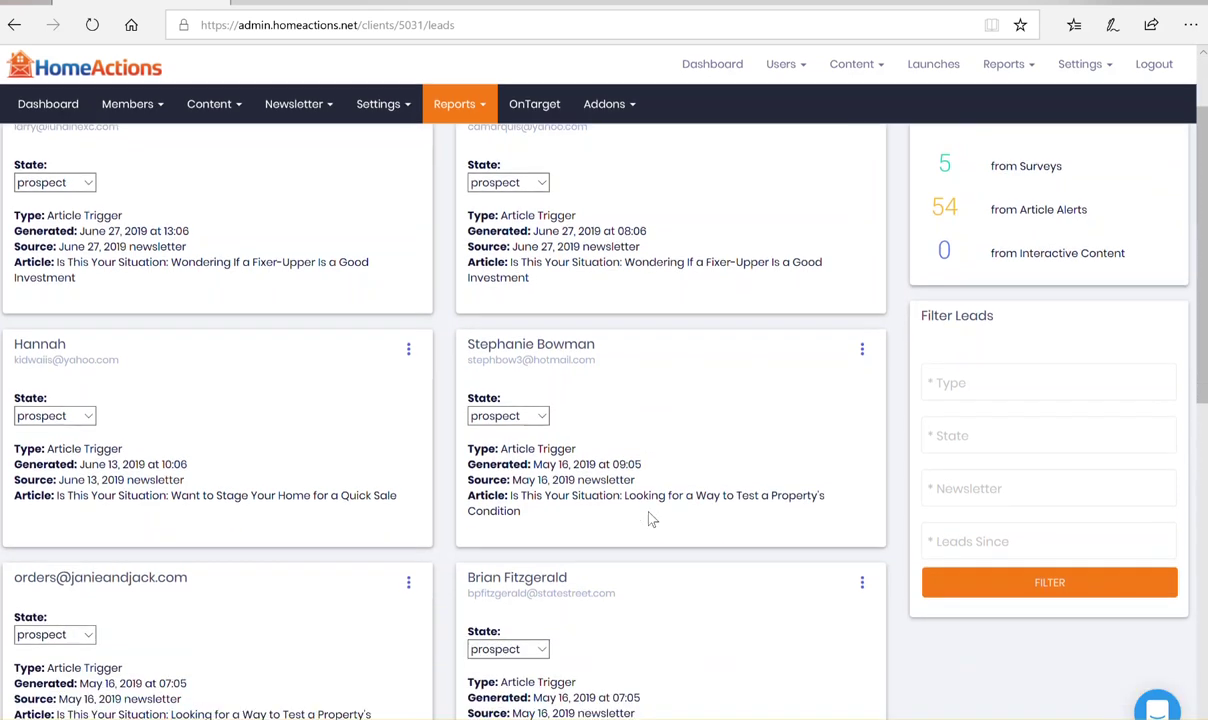
{"action": "scroll", "coordinate": [650, 518], "scroll_direction": "down", "scroll_amount": 1}
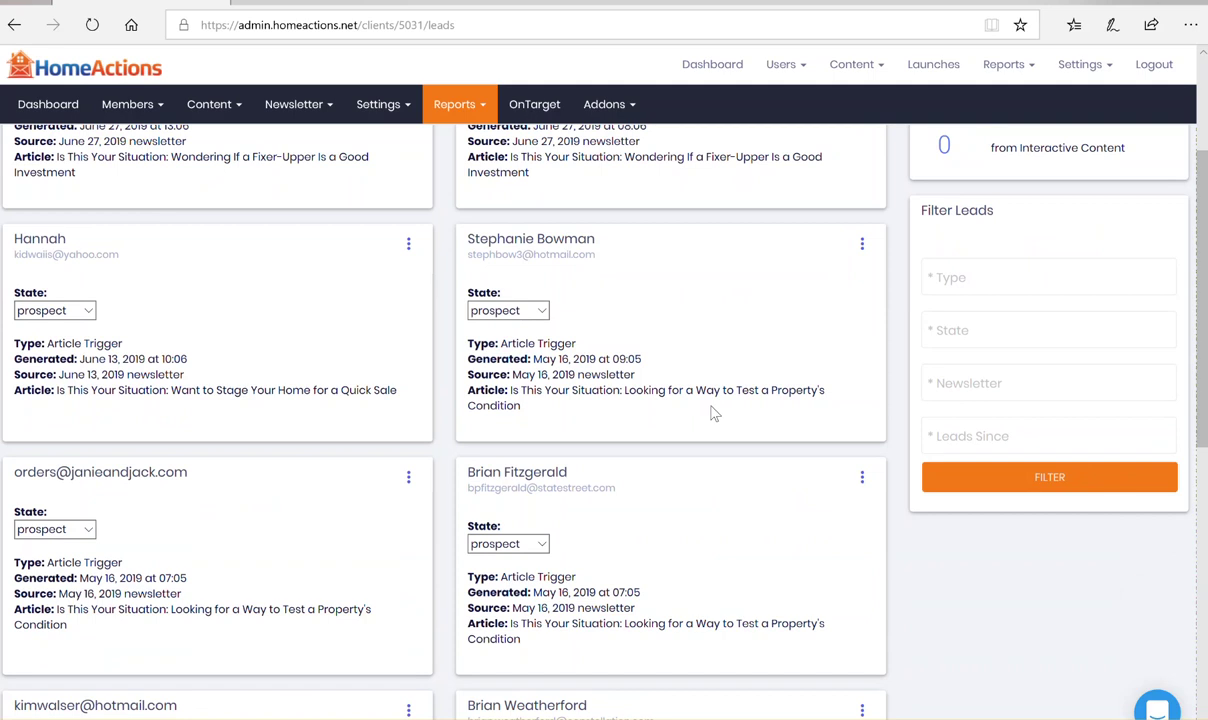
{"action": "scroll", "coordinate": [629, 550], "scroll_direction": "down", "scroll_amount": 1}
{"action": "scroll", "coordinate": [629, 548], "scroll_direction": "down", "scroll_amount": 2}
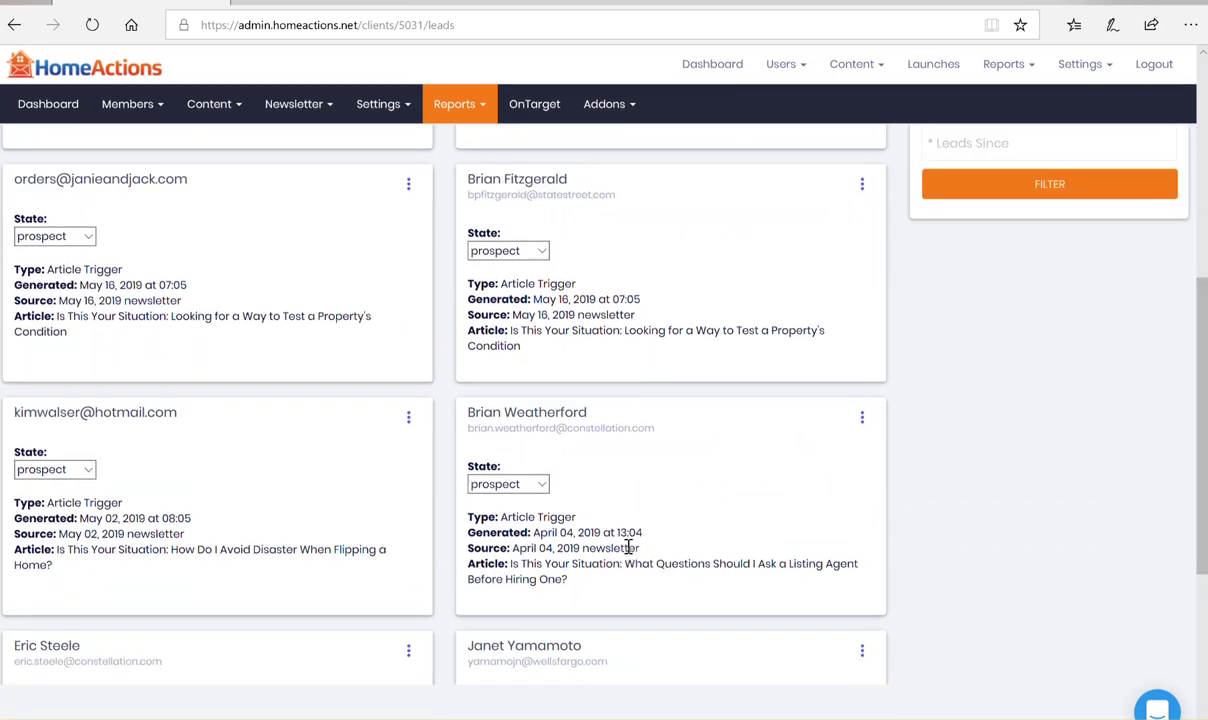
{"action": "scroll", "coordinate": [629, 548], "scroll_direction": "down", "scroll_amount": 2}
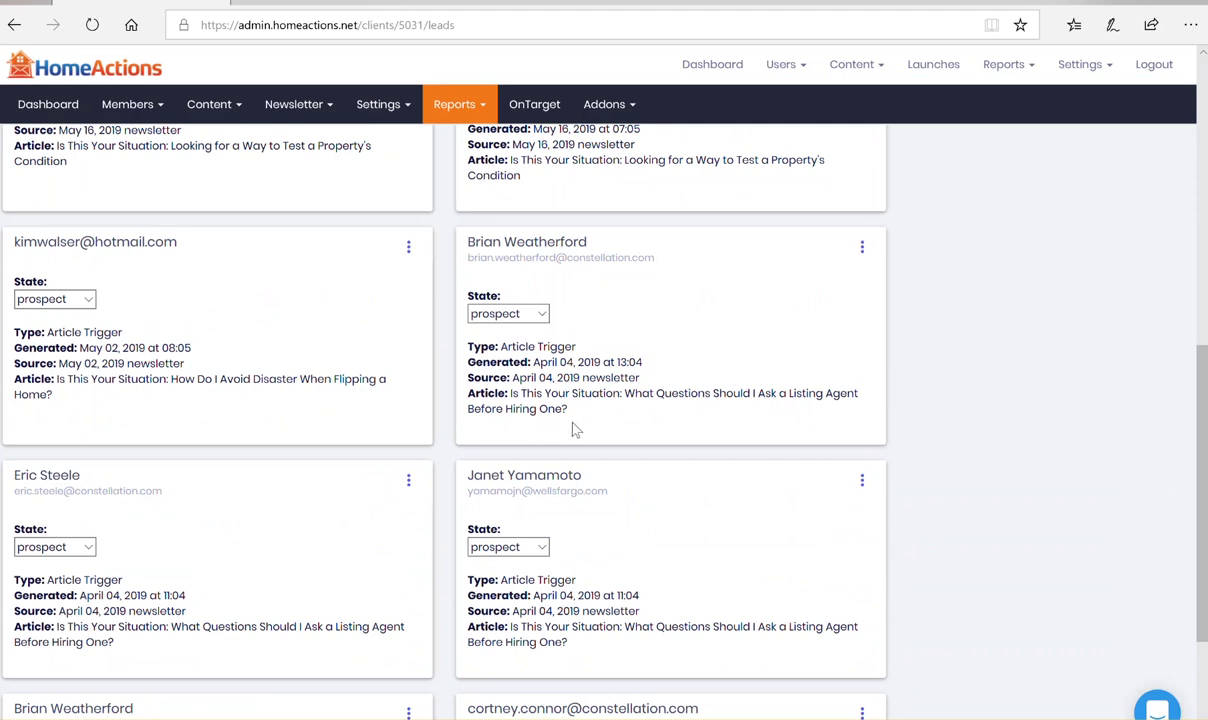
{"action": "scroll", "coordinate": [353, 523], "scroll_direction": "down", "scroll_amount": 1}
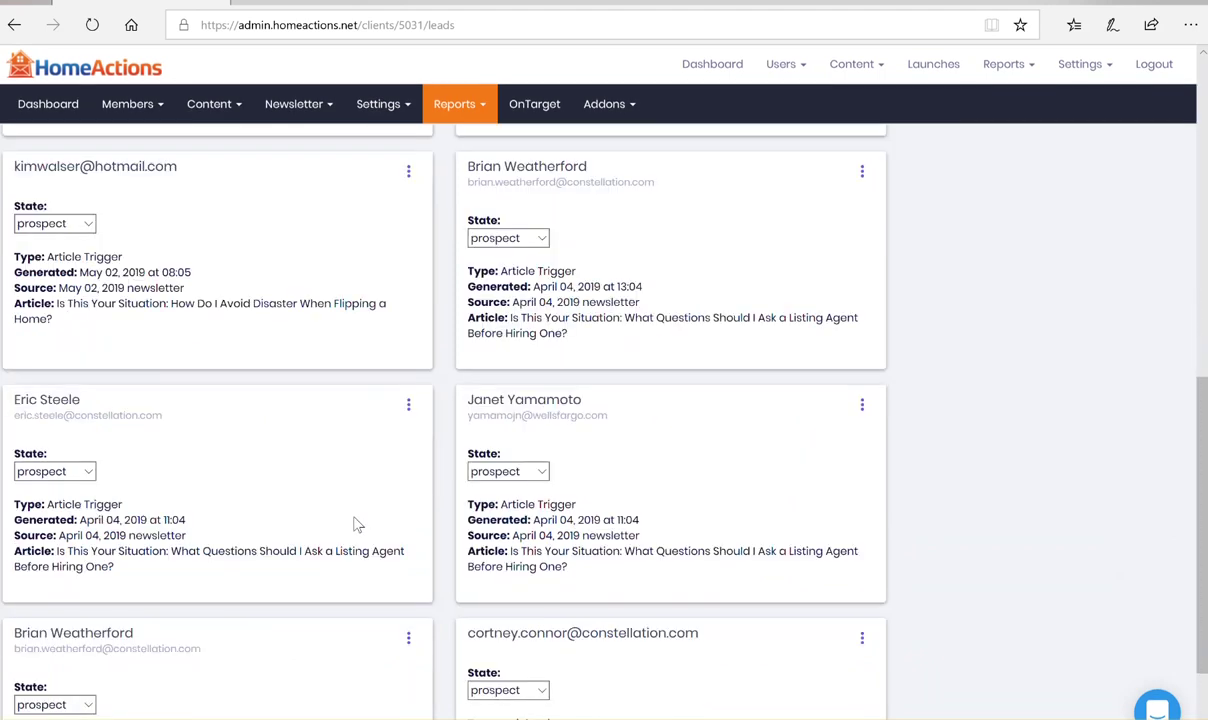
{"action": "scroll", "coordinate": [353, 523], "scroll_direction": "down", "scroll_amount": 1}
{"action": "scroll", "coordinate": [353, 523], "scroll_direction": "down", "scroll_amount": 1}
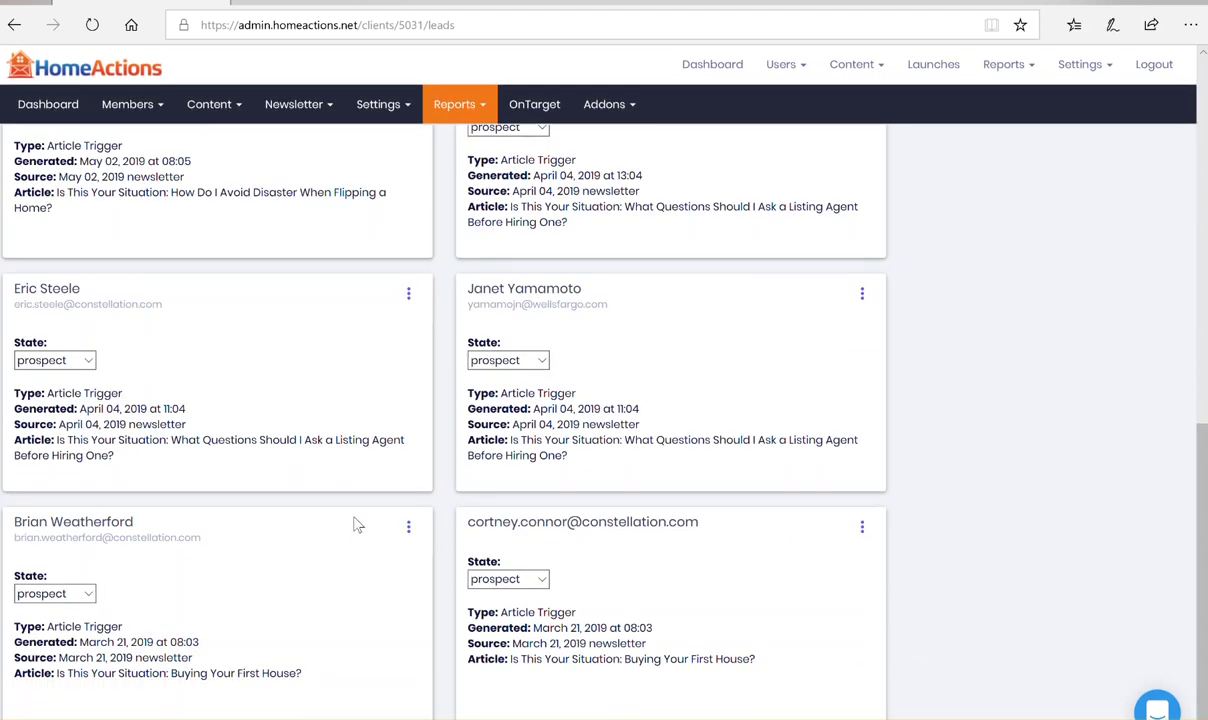
{"action": "scroll", "coordinate": [353, 523], "scroll_direction": "up", "scroll_amount": 2}
{"action": "scroll", "coordinate": [360, 505], "scroll_direction": "up", "scroll_amount": 4}
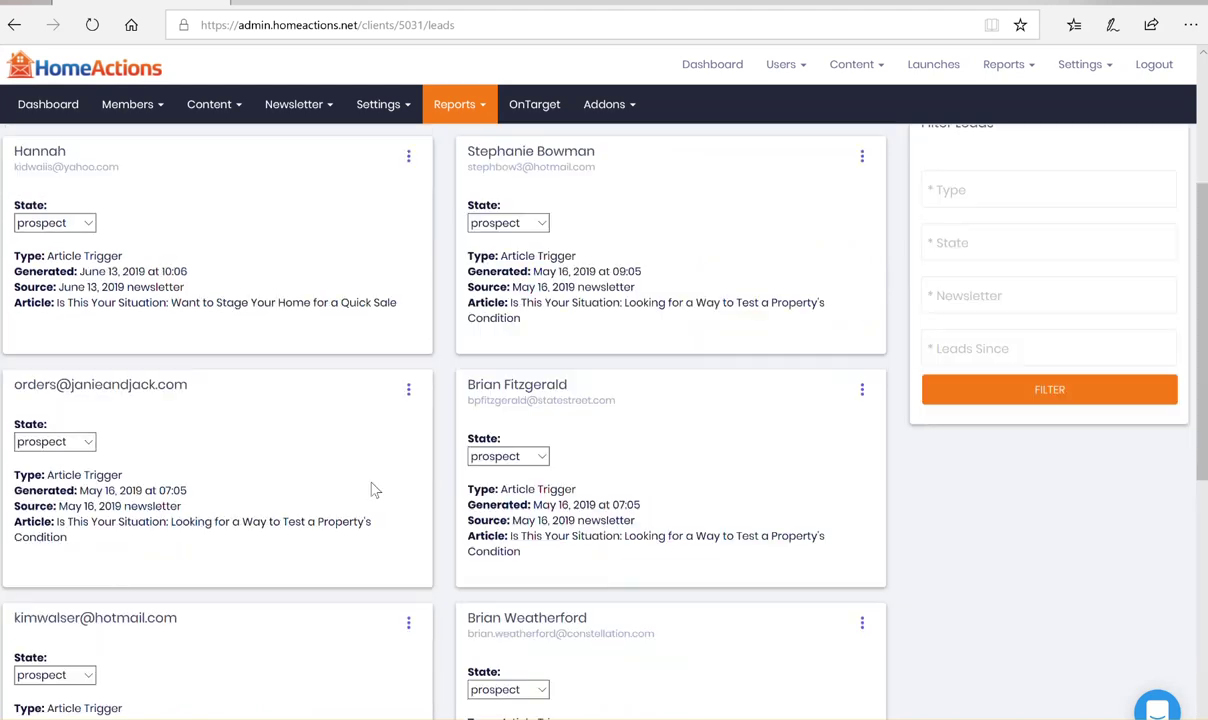
{"action": "scroll", "coordinate": [440, 358], "scroll_direction": "up", "scroll_amount": 2}
{"action": "scroll", "coordinate": [440, 358], "scroll_direction": "up", "scroll_amount": 2}
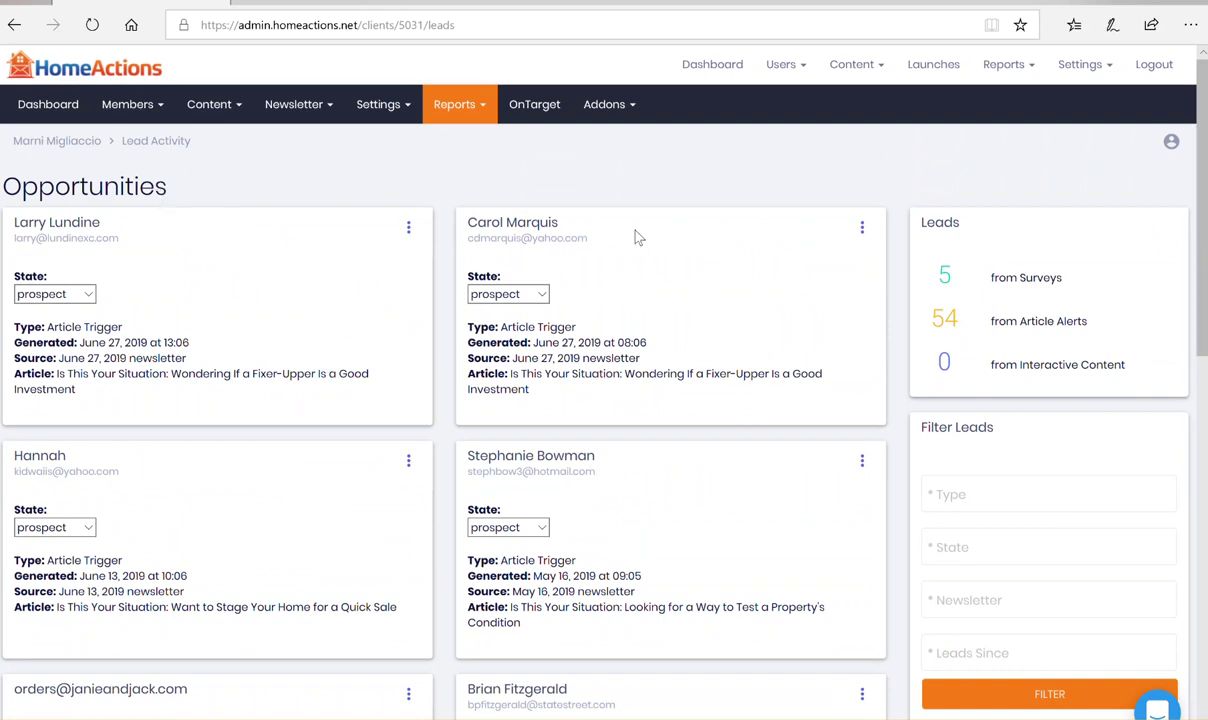
Leave the second lead's state as prospect and open its Member Details page
{"action": "left_click", "coordinate": [543, 296]}
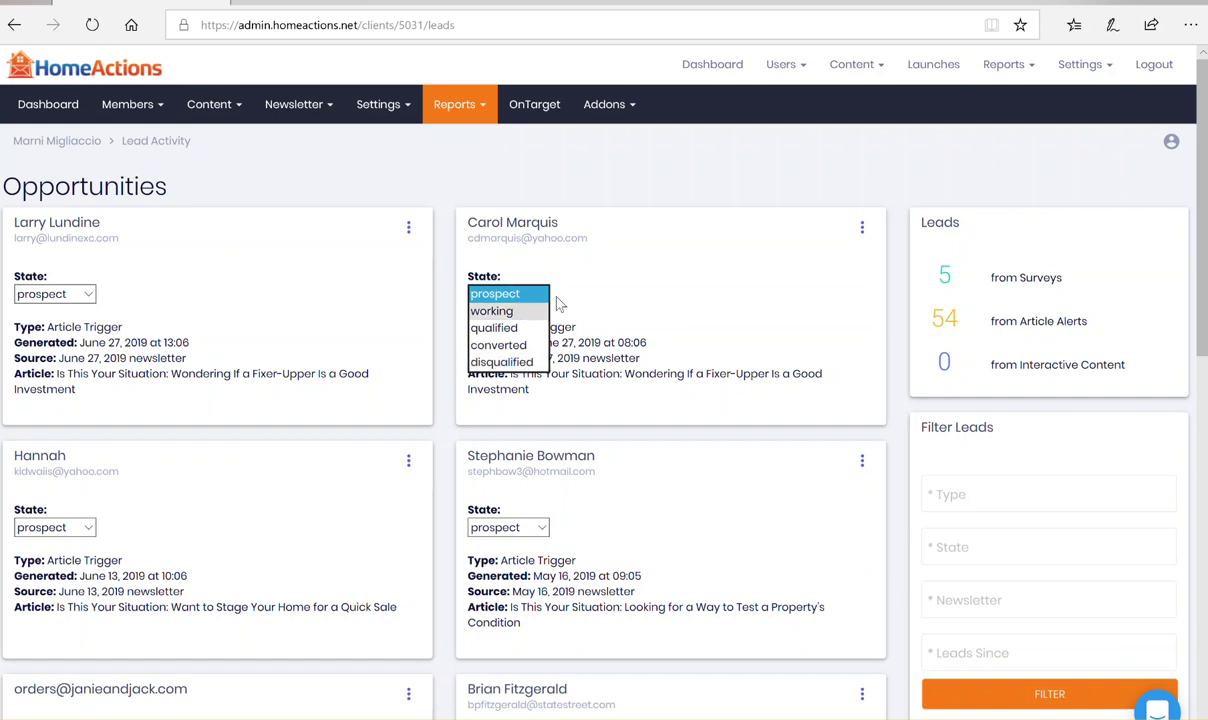
{"action": "left_click", "coordinate": [620, 275]}
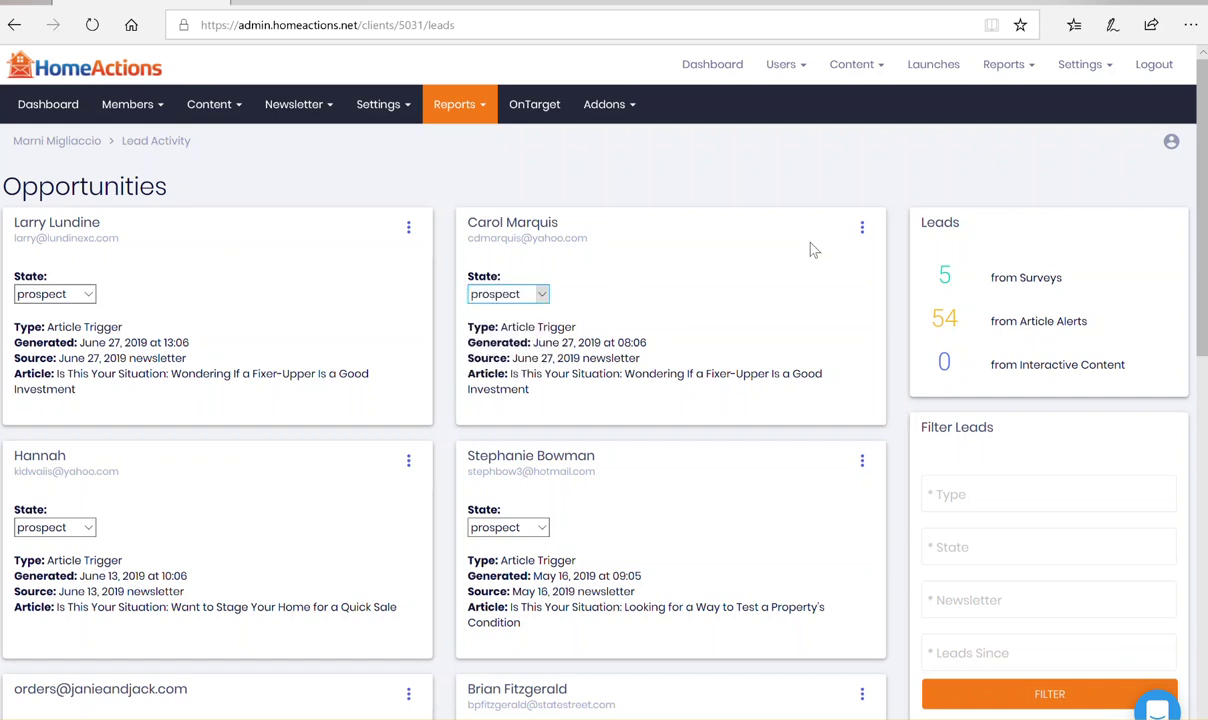
{"action": "left_click", "coordinate": [863, 232]}
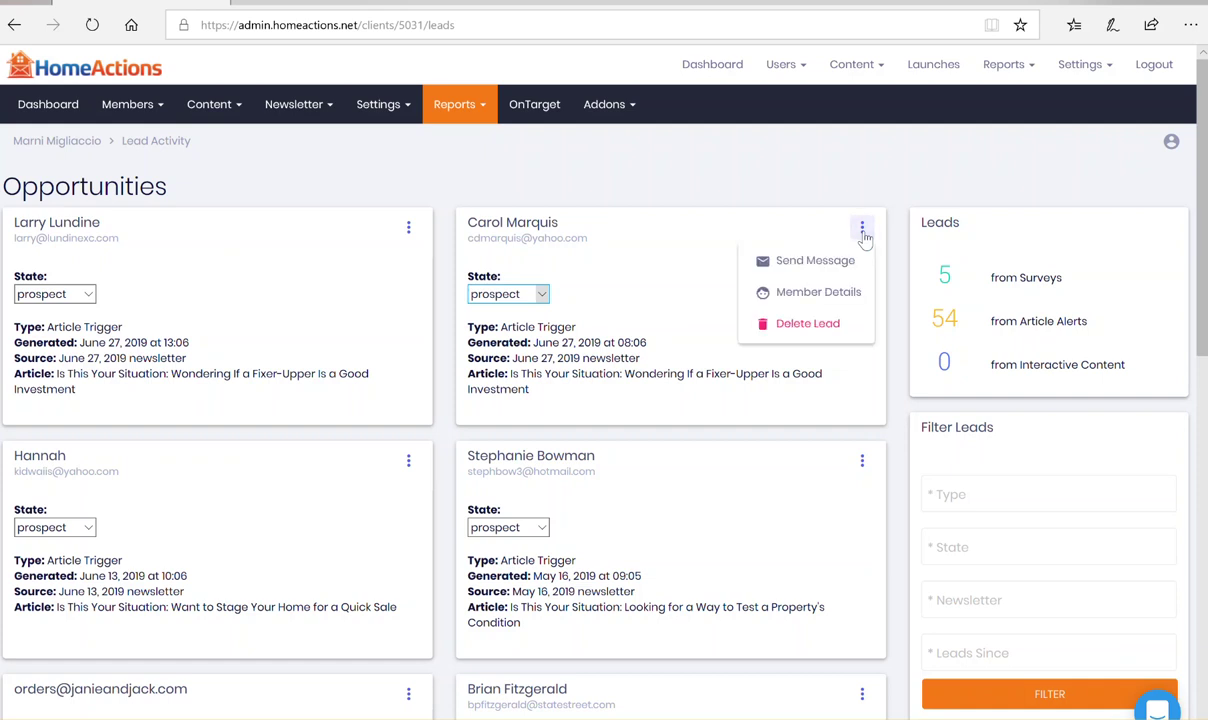
{"action": "left_click", "coordinate": [810, 296]}
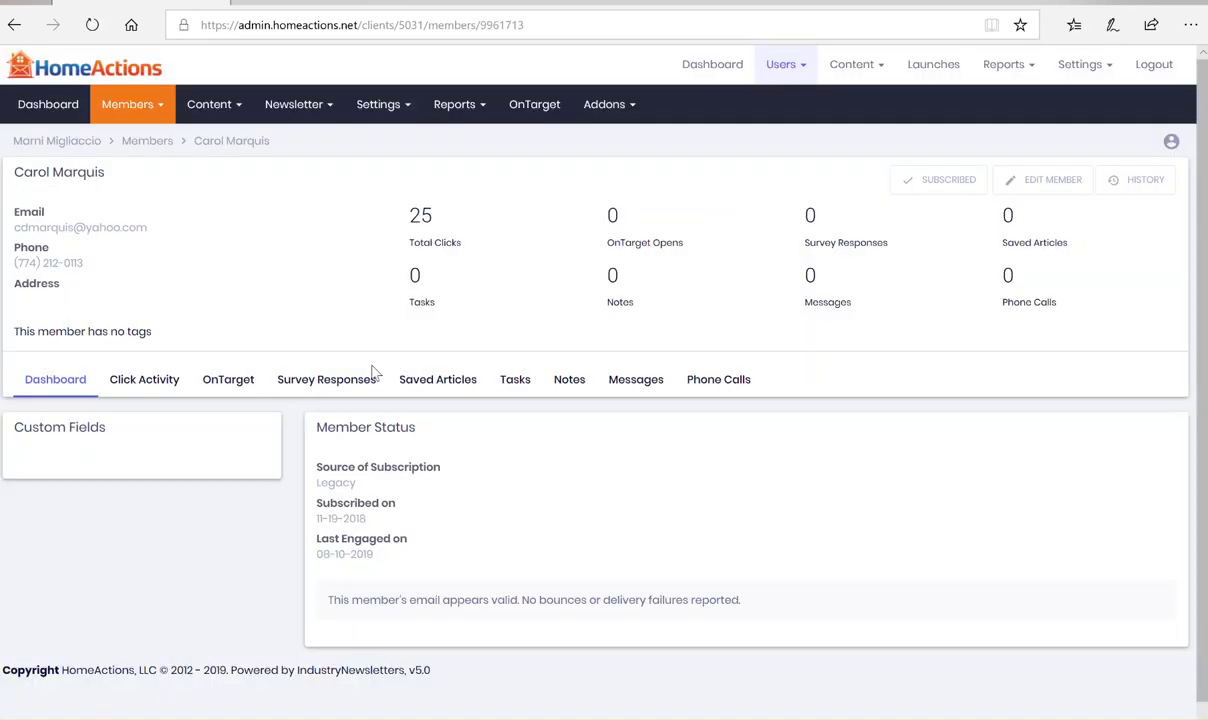
Show the member's Click Activity and scroll through the 25 viewed newsletter articles
{"action": "left_click", "coordinate": [152, 389]}
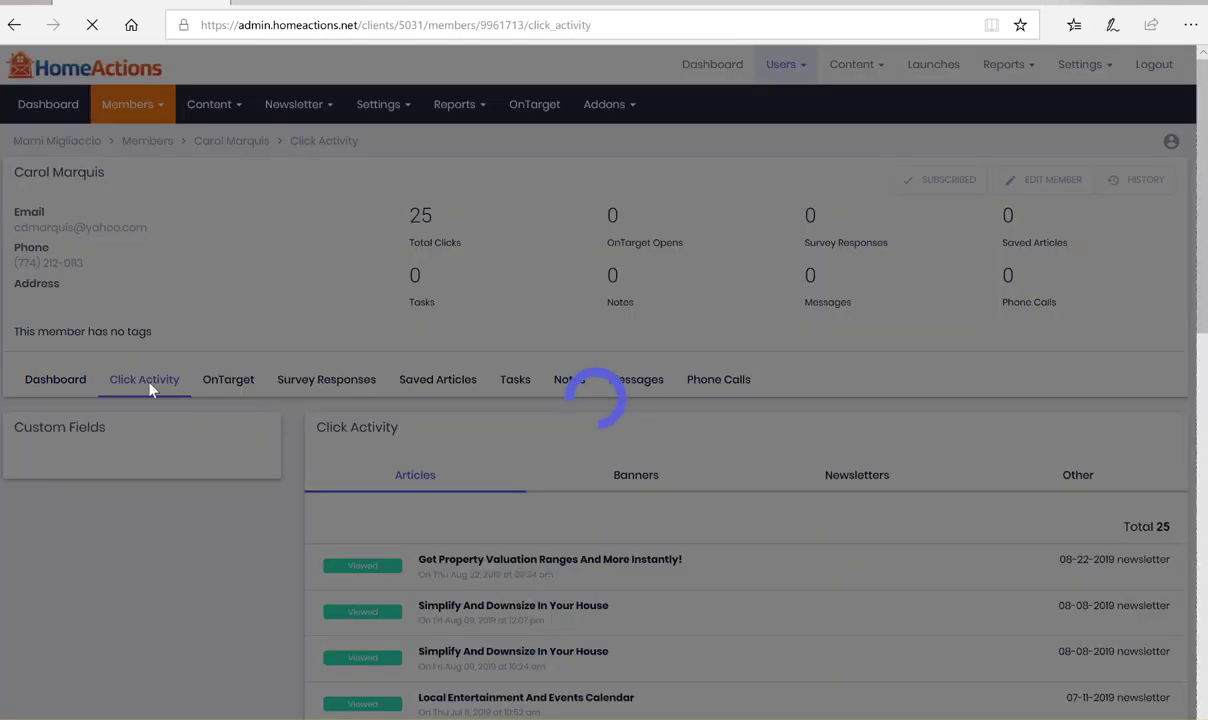
{"action": "scroll", "coordinate": [688, 550], "scroll_direction": "down", "scroll_amount": 3}
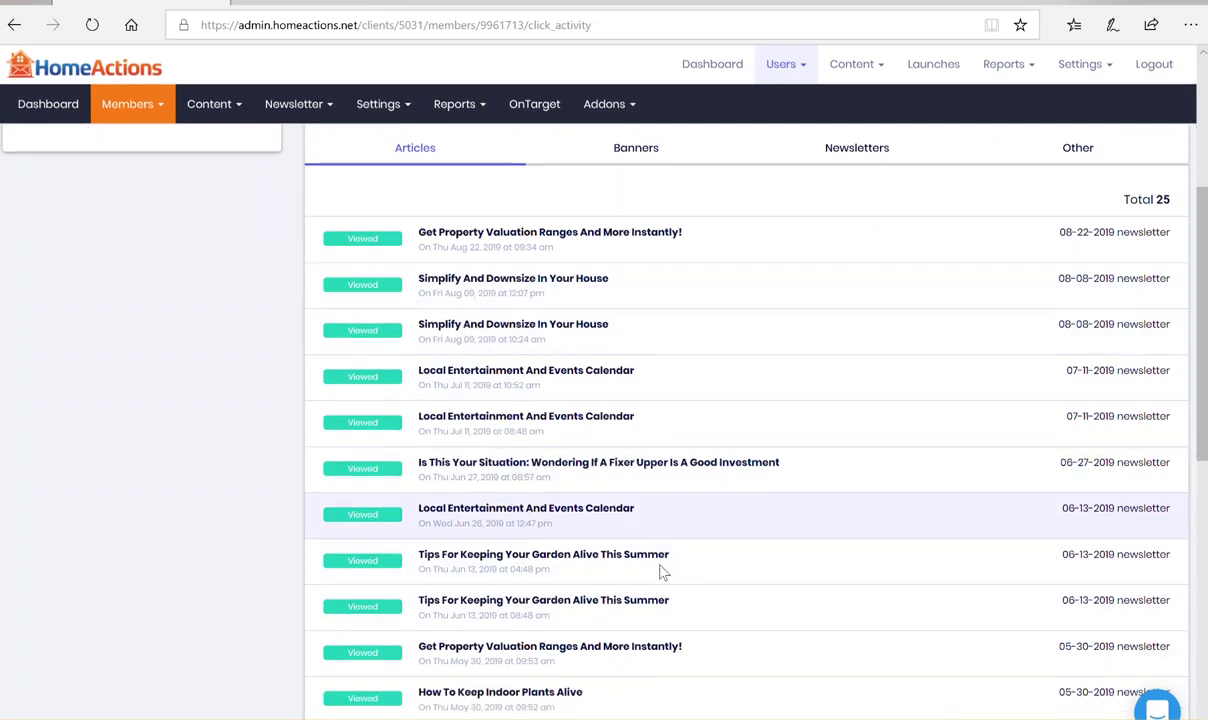
{"action": "scroll", "coordinate": [660, 570], "scroll_direction": "up", "scroll_amount": 3}
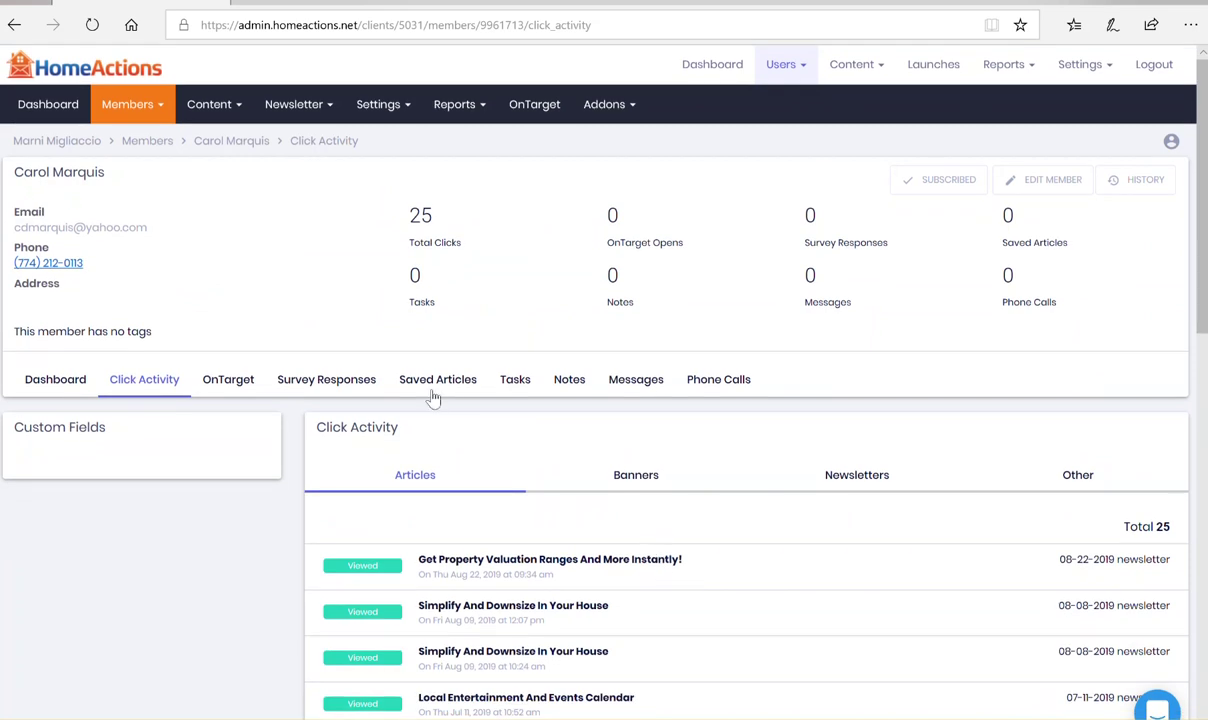
{"action": "left_click", "coordinate": [735, 390]}
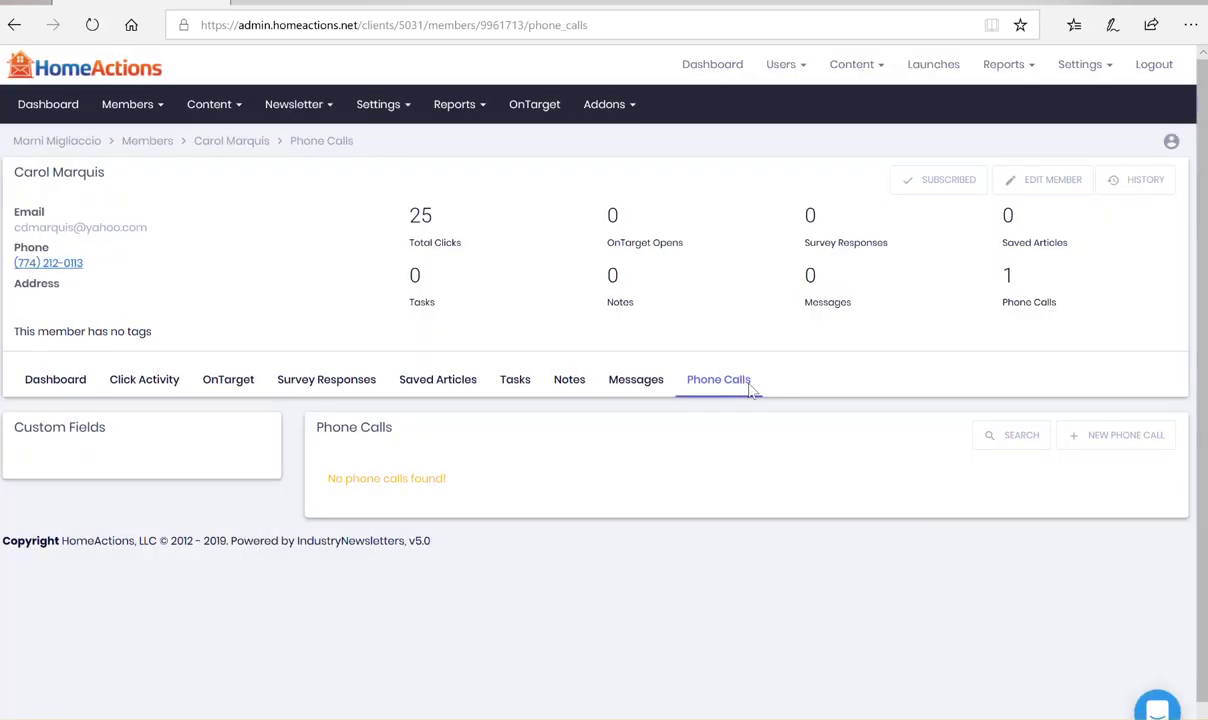
{"action": "left_click", "coordinate": [1085, 435]}
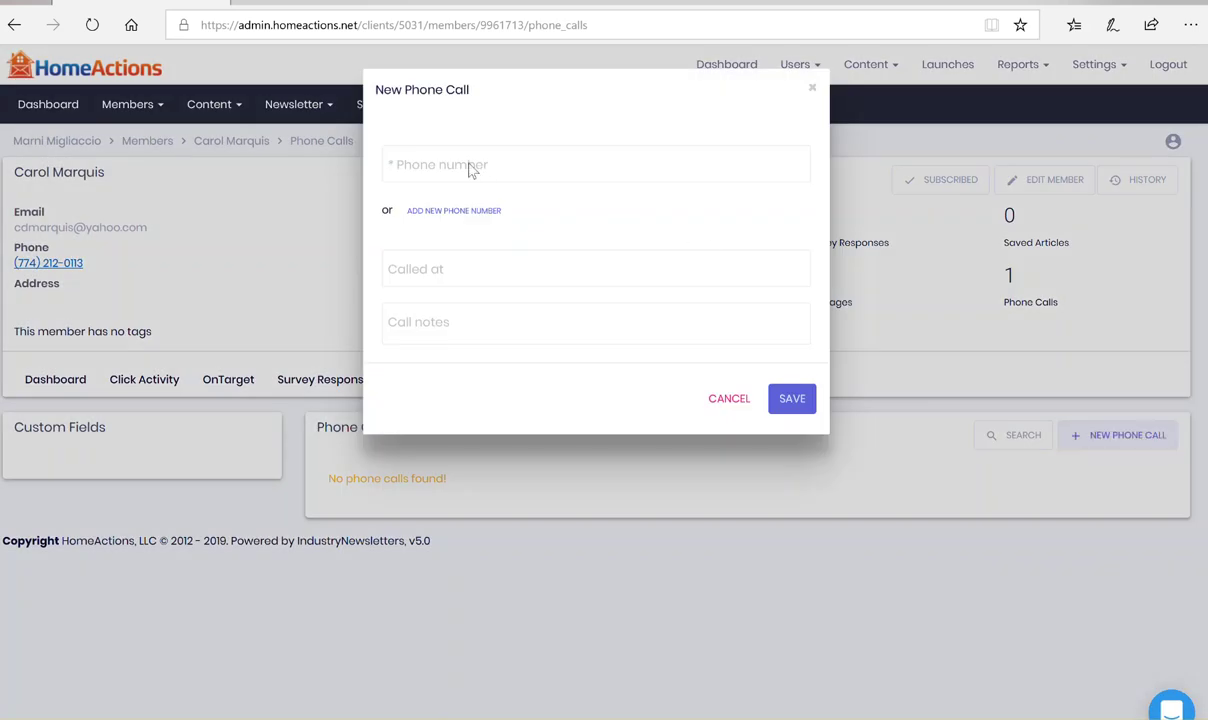
{"action": "left_click", "coordinate": [465, 165]}
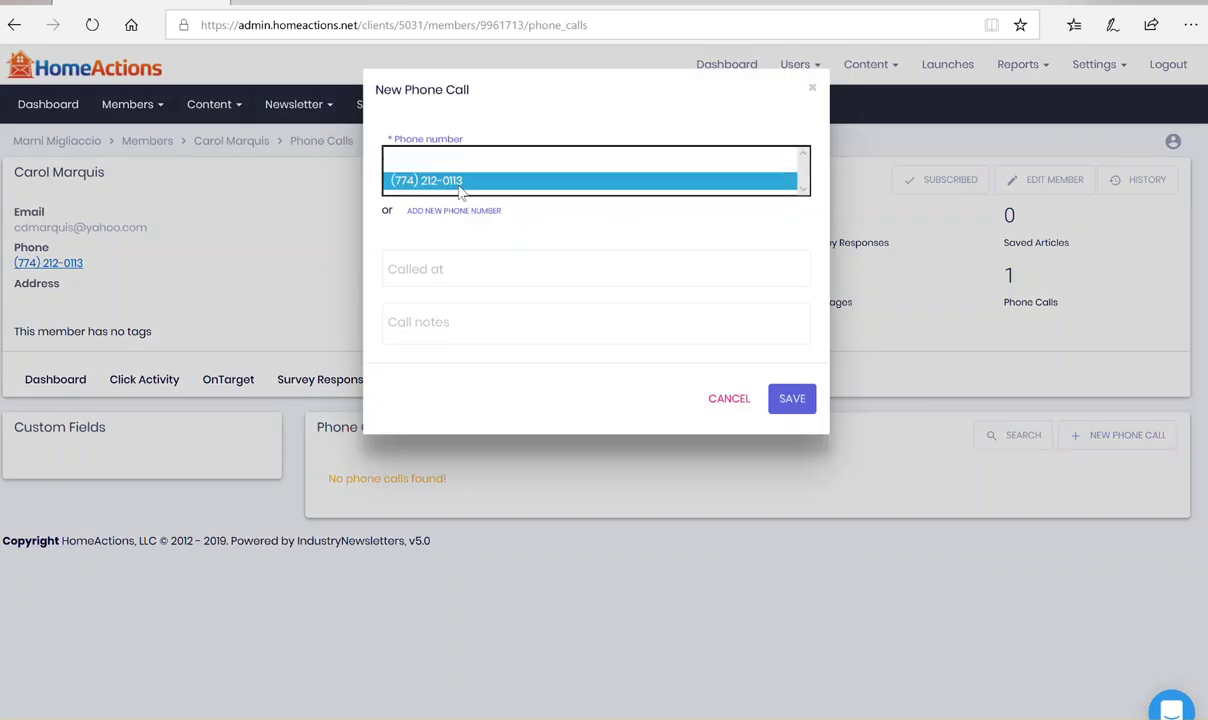
{"action": "left_click", "coordinate": [462, 184]}
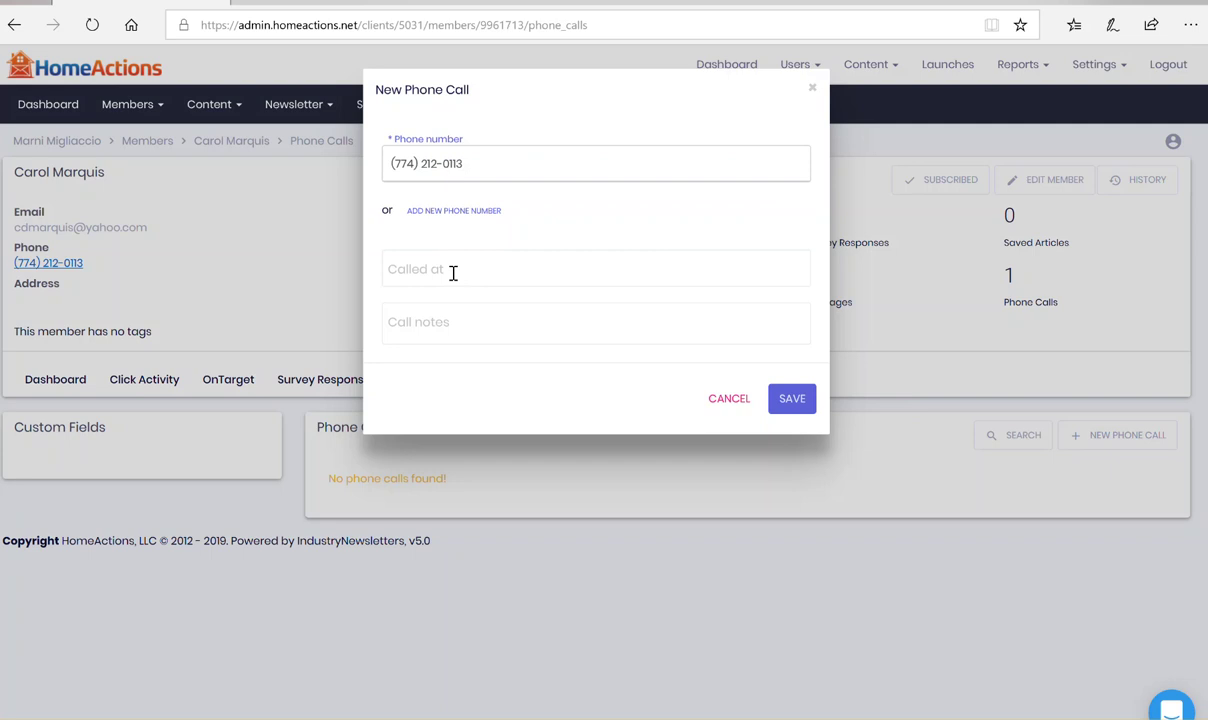
{"action": "left_click", "coordinate": [394, 269]}
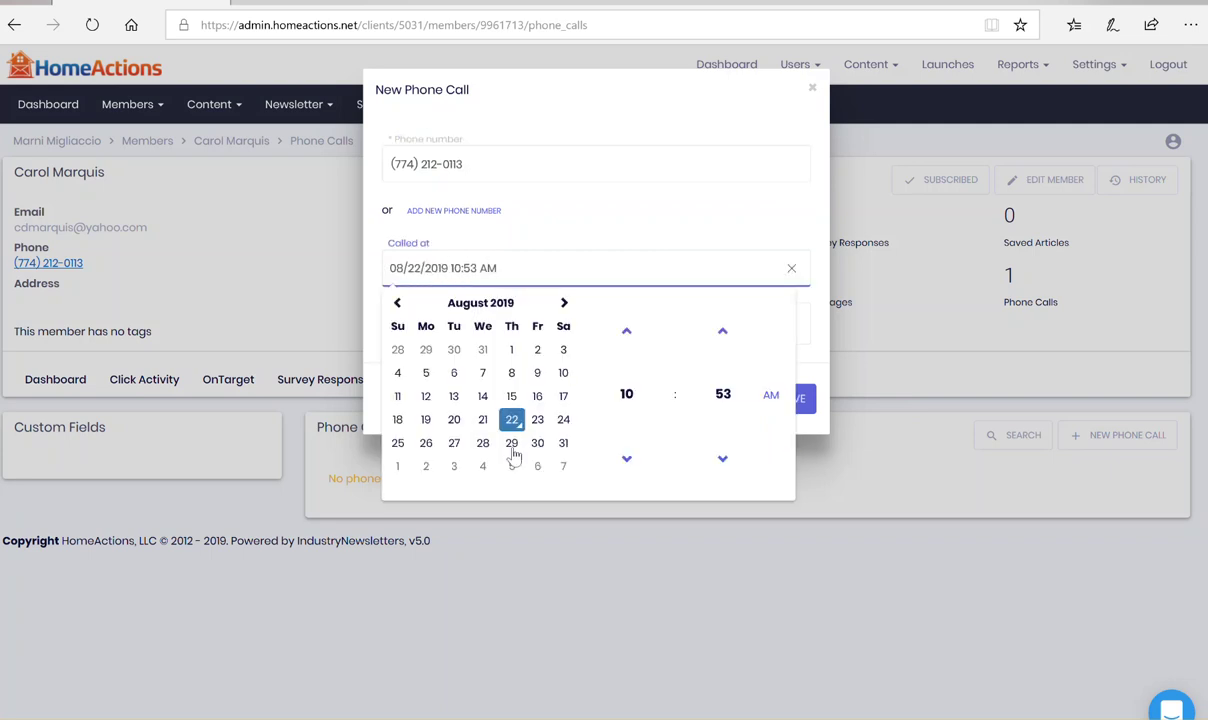
{"action": "left_click", "coordinate": [470, 240]}
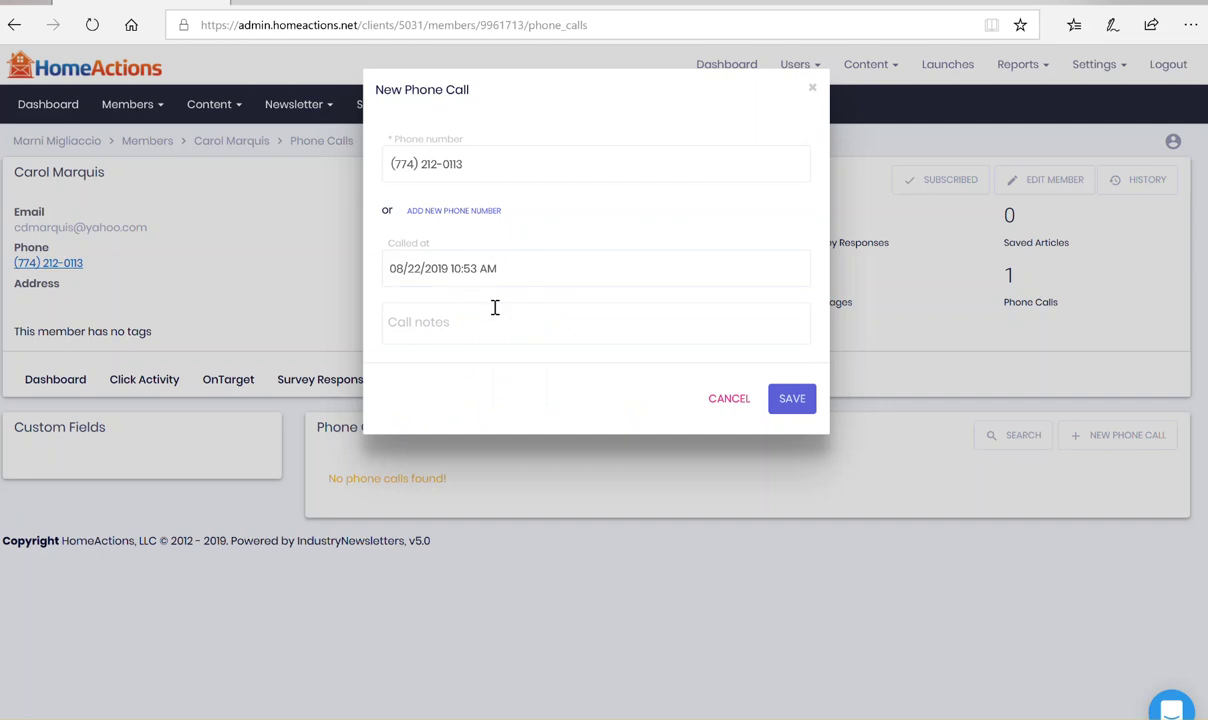
{"action": "left_click", "coordinate": [461, 333]}
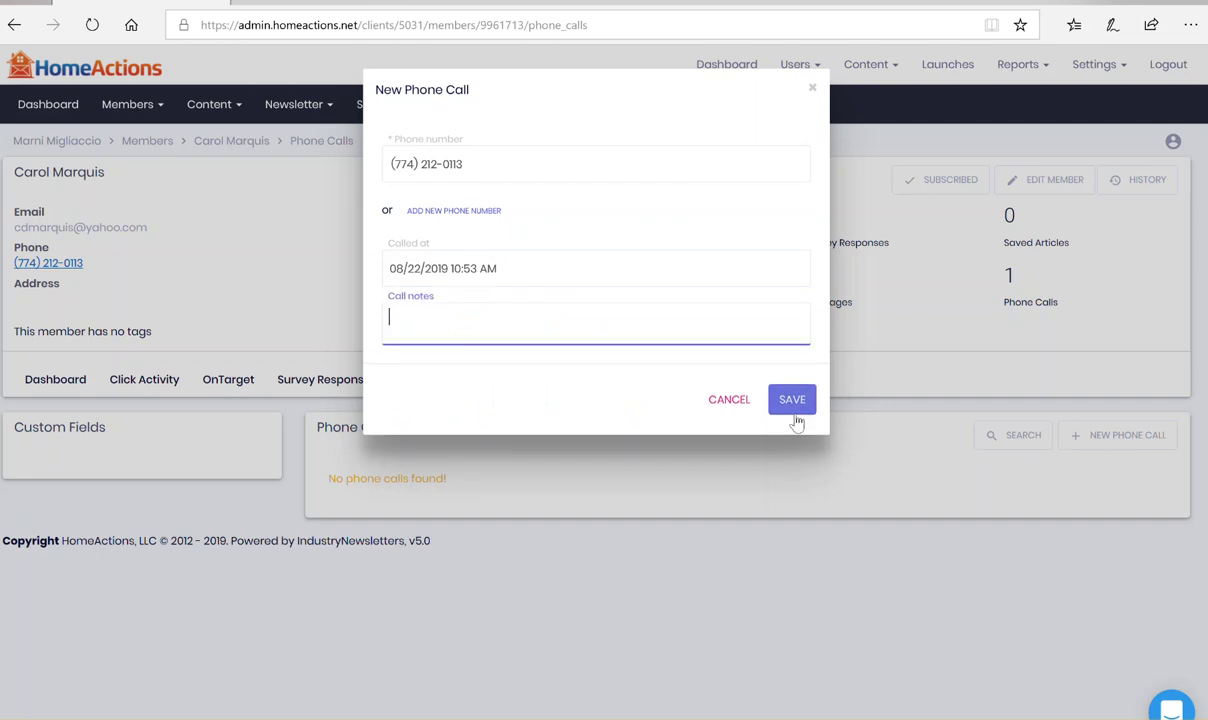
{"action": "left_click", "coordinate": [812, 88]}
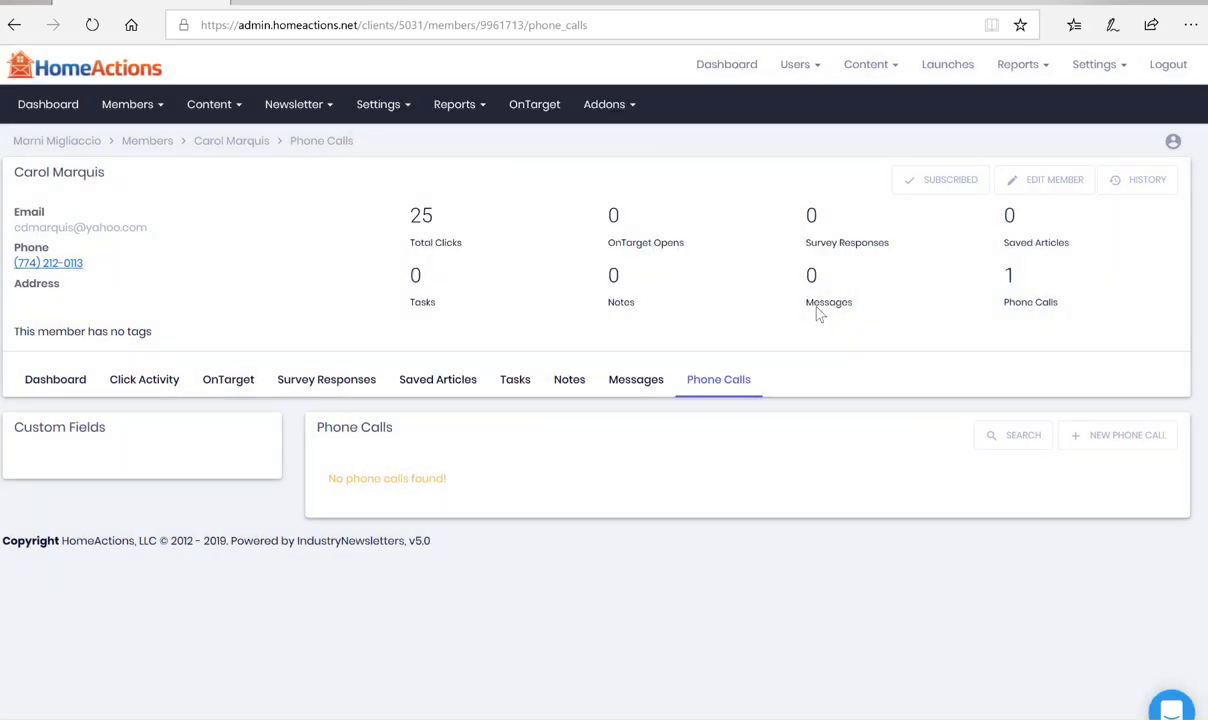
Check the empty Messages list, open and discard a new message, then go to Notes
{"action": "left_click", "coordinate": [633, 385]}
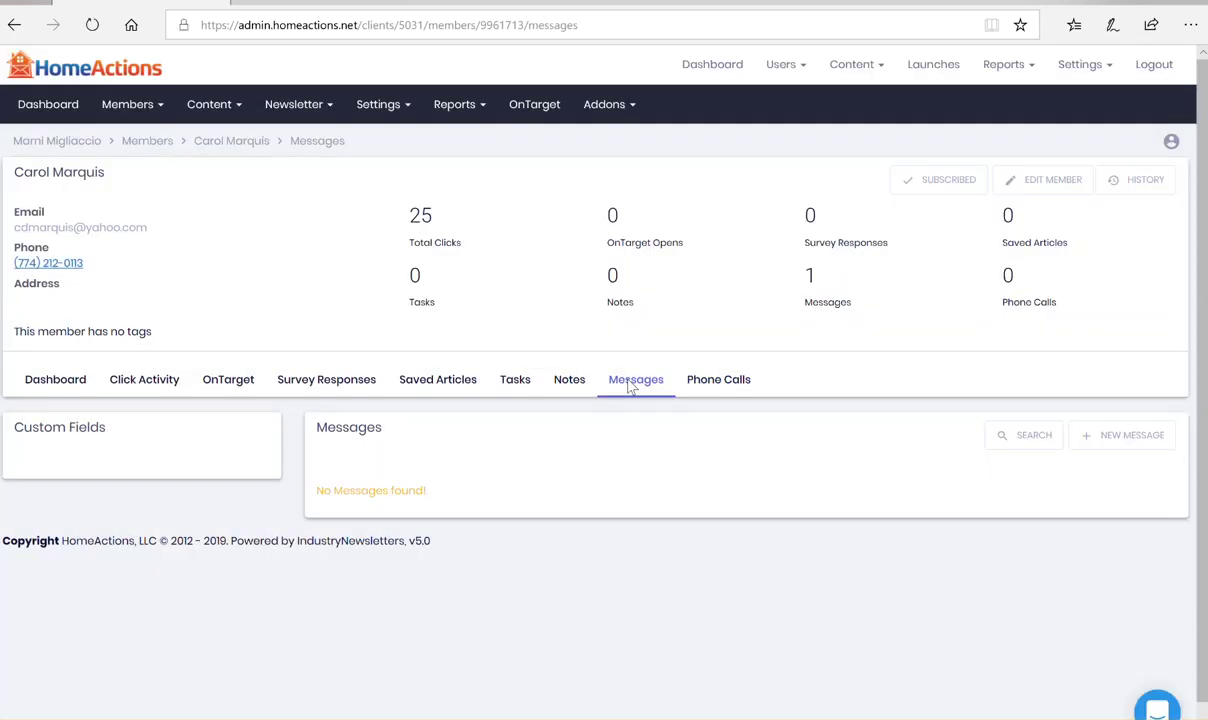
{"action": "left_click", "coordinate": [1116, 440]}
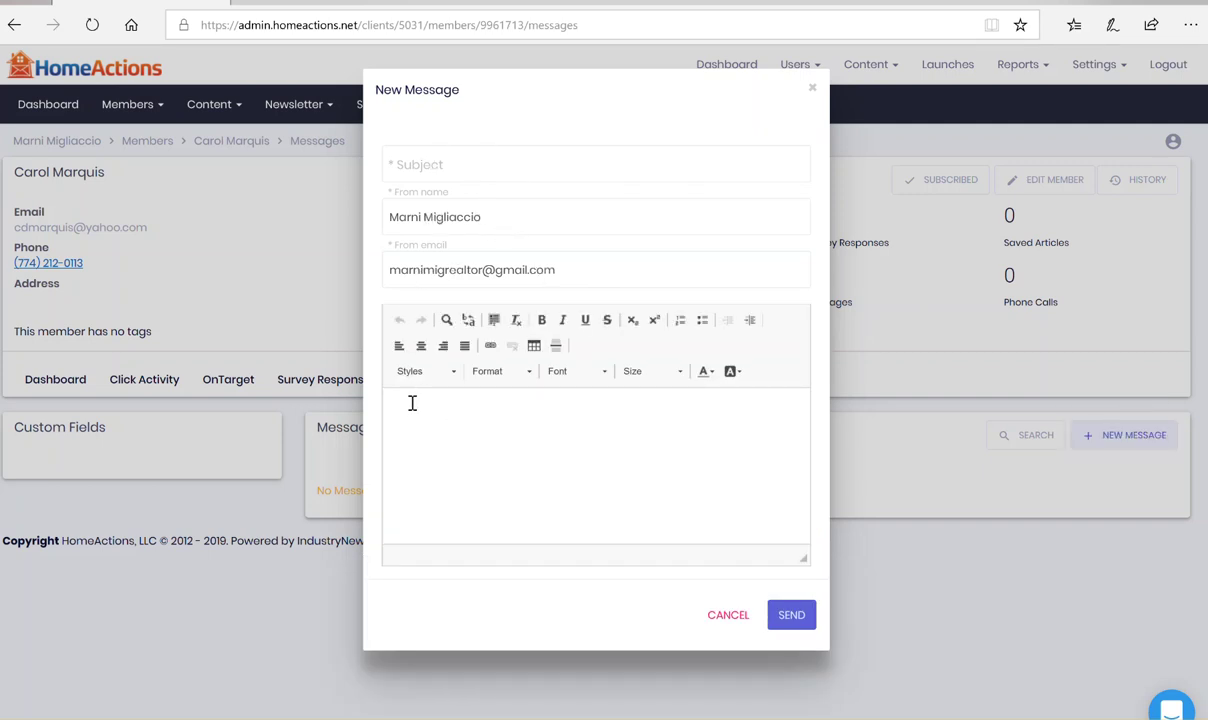
{"action": "left_click", "coordinate": [813, 90]}
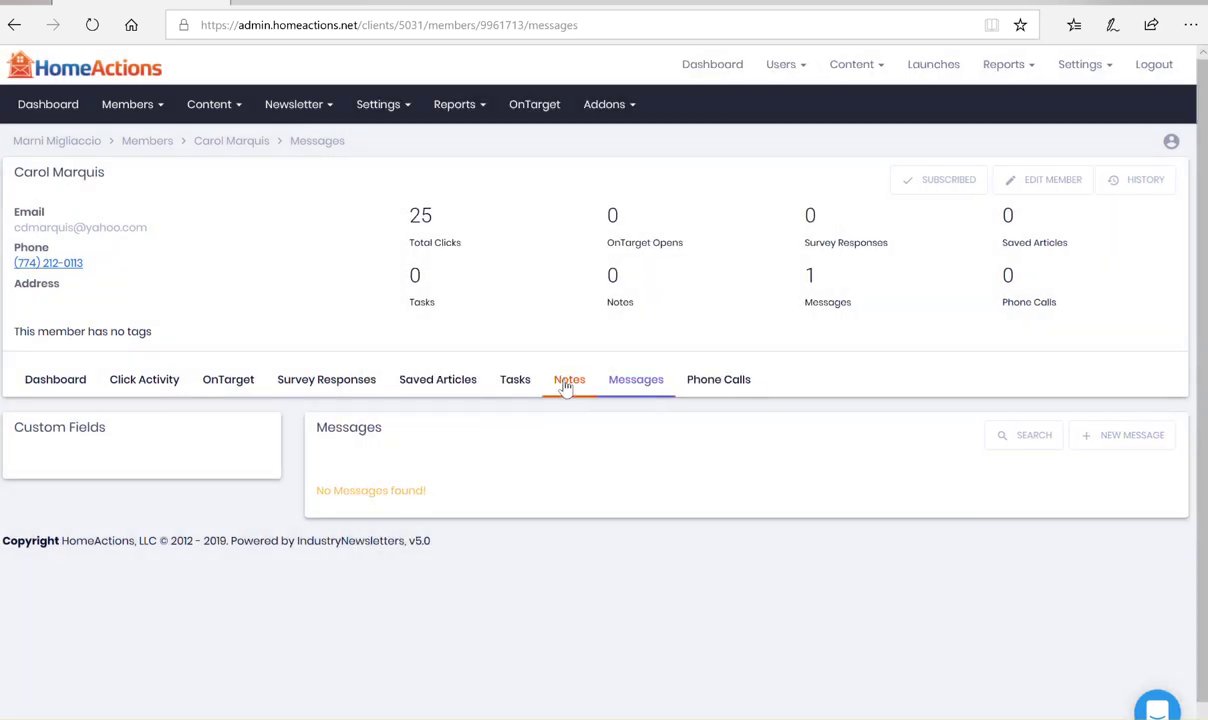
{"action": "left_click", "coordinate": [566, 386]}
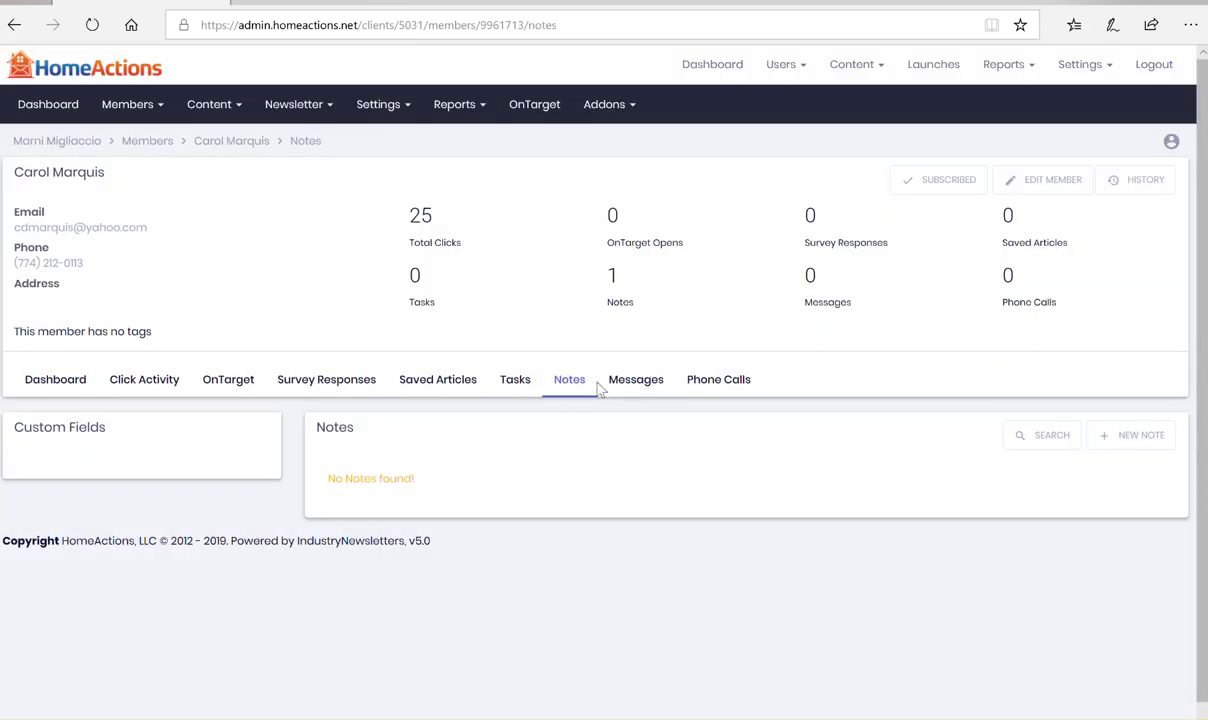
Open a new note, click into its text field, and close it unsaved
{"action": "left_click", "coordinate": [1132, 436]}
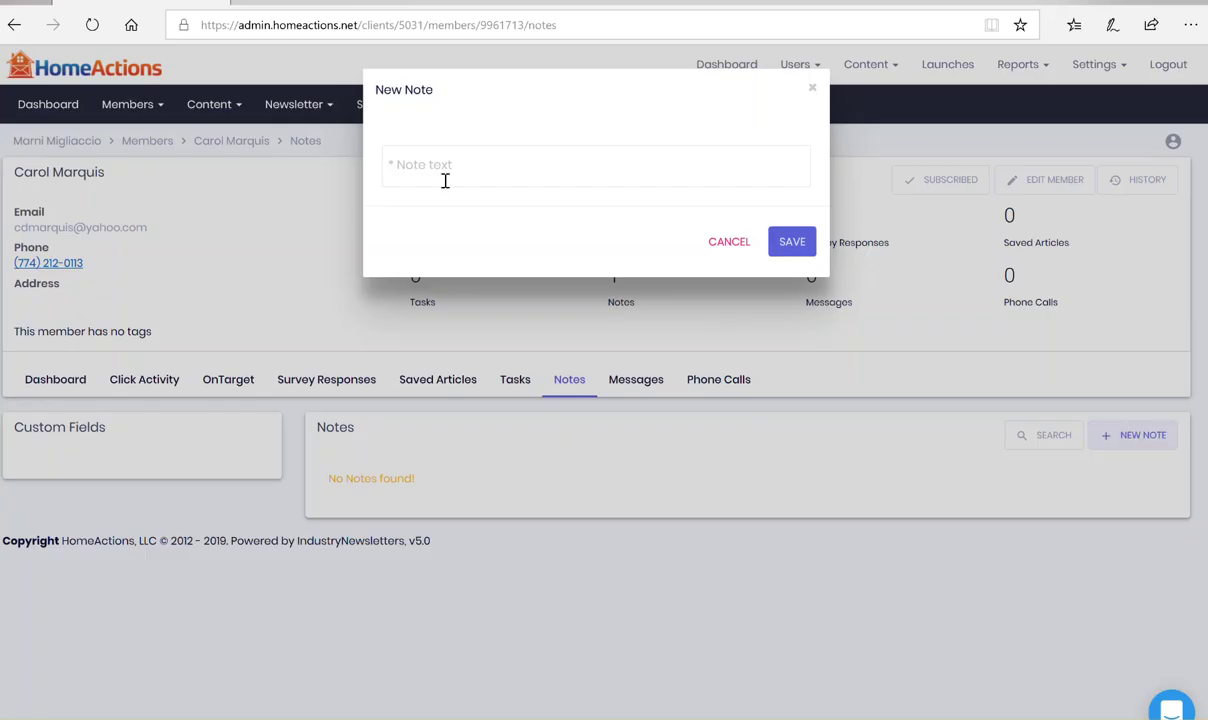
{"action": "left_click", "coordinate": [426, 166]}
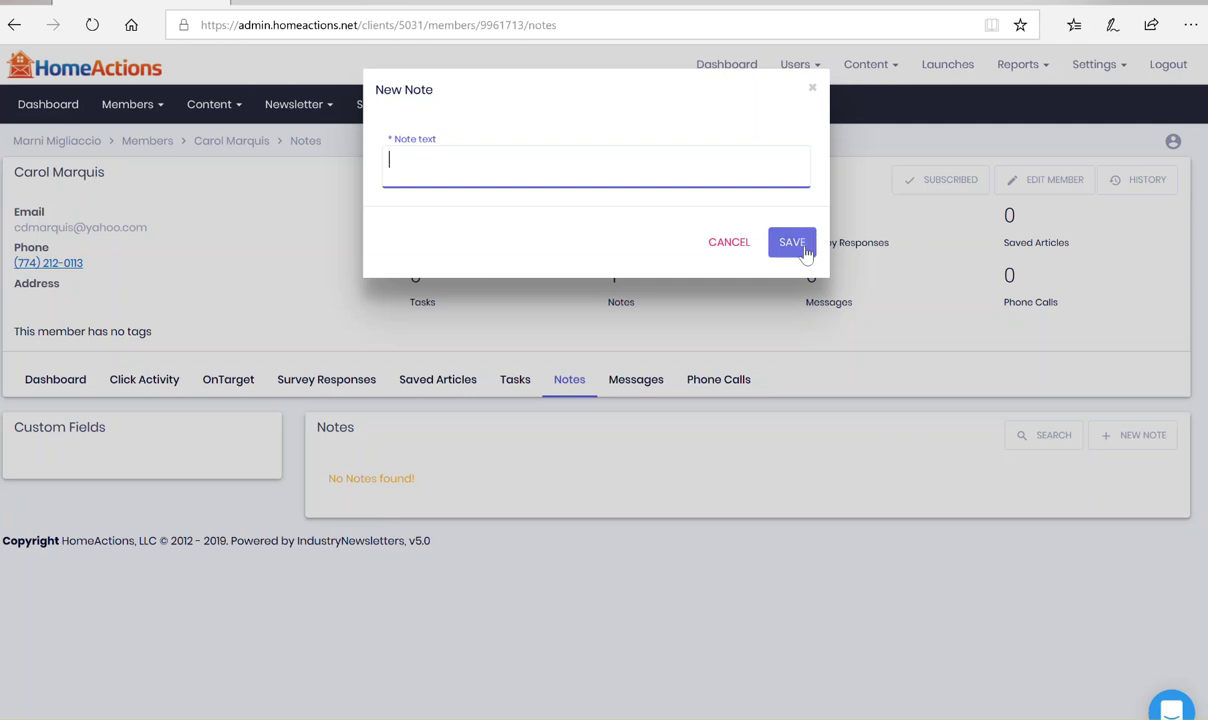
{"action": "left_click", "coordinate": [812, 90]}
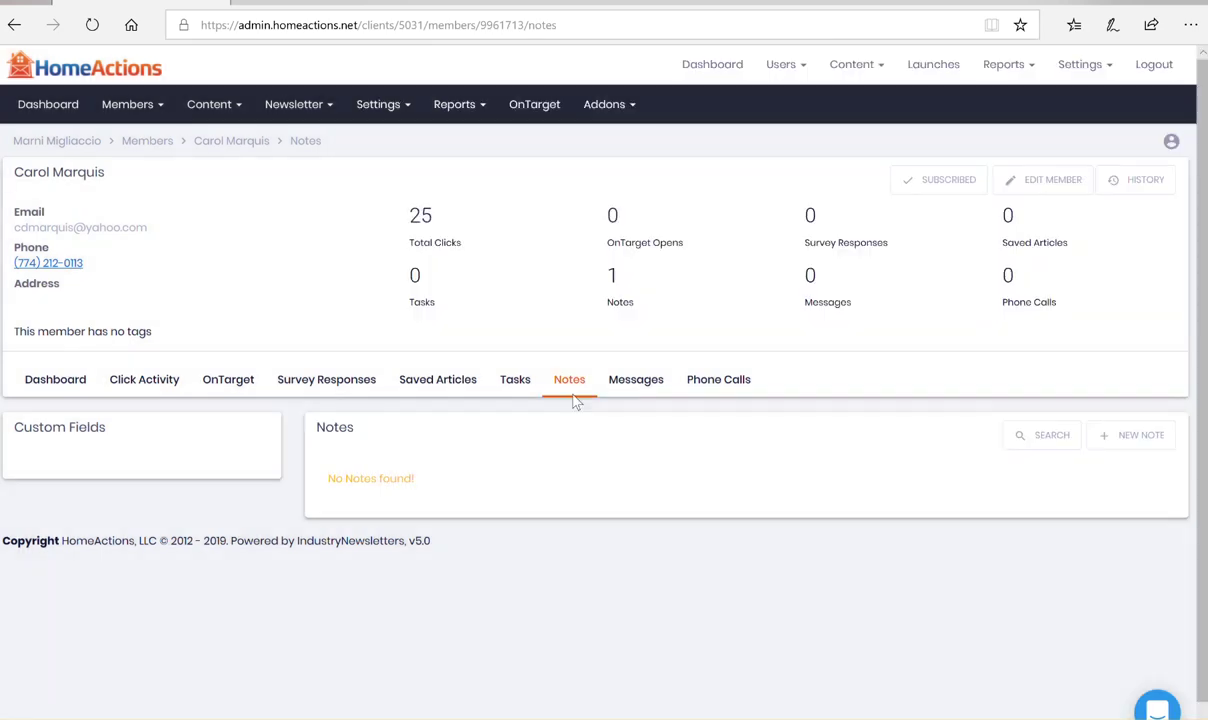
From the empty Tasks list, draft a new task due 04-09-2020, then close it unsaved
{"action": "left_click", "coordinate": [522, 388]}
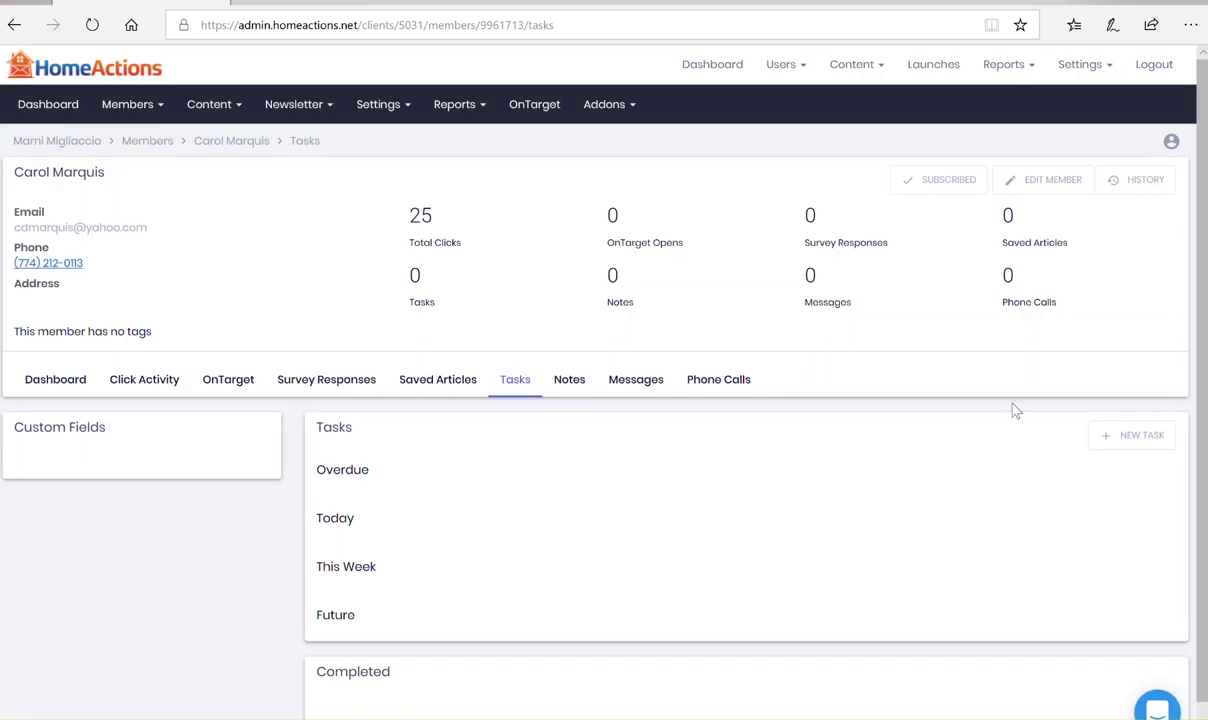
{"action": "left_click", "coordinate": [1136, 447]}
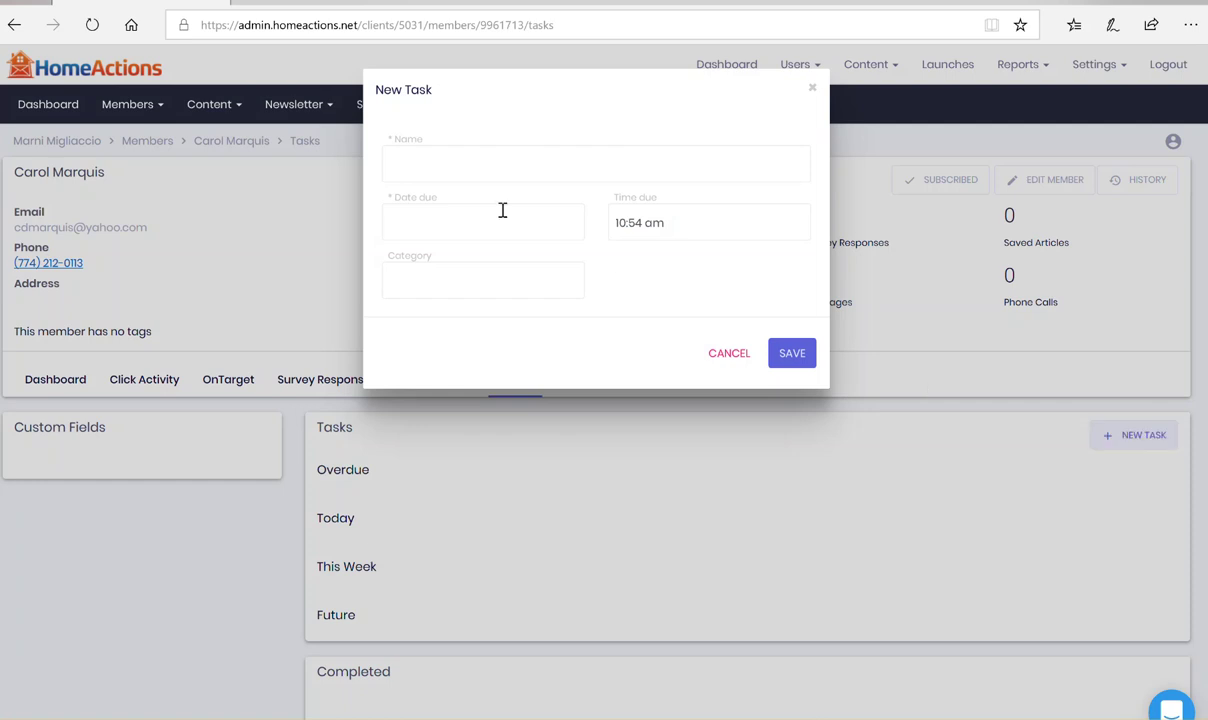
{"action": "left_click", "coordinate": [446, 218]}
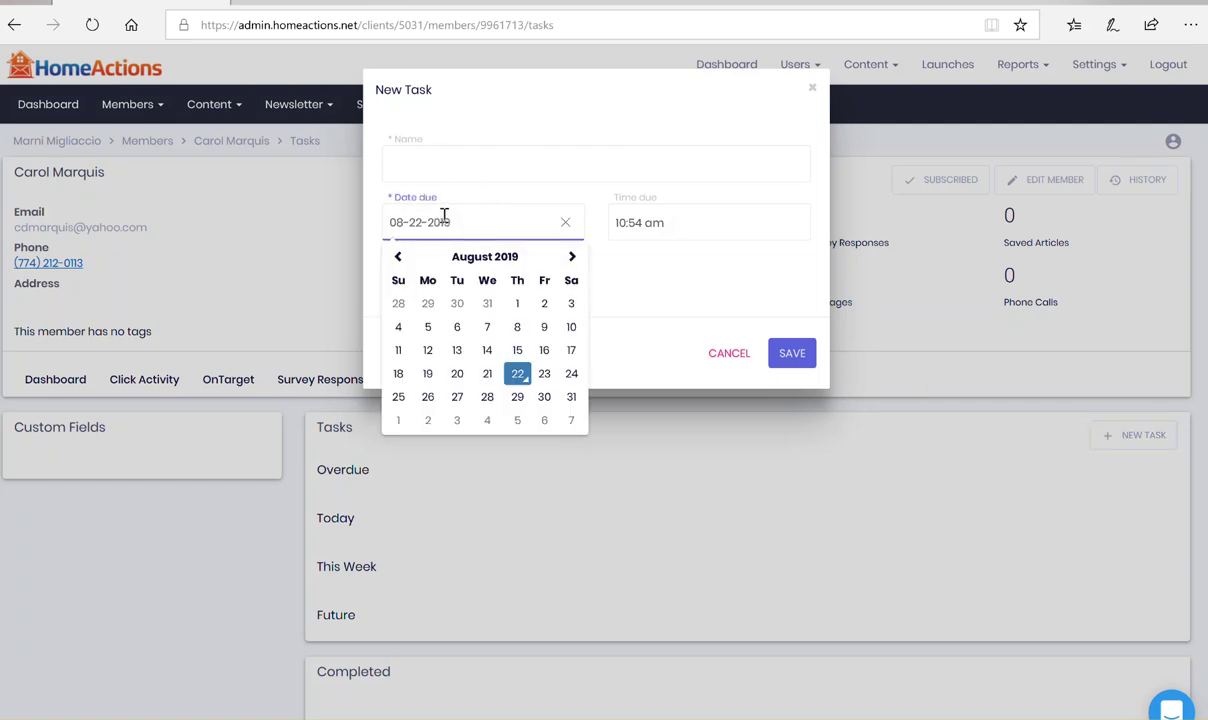
{"action": "left_click", "coordinate": [570, 257]}
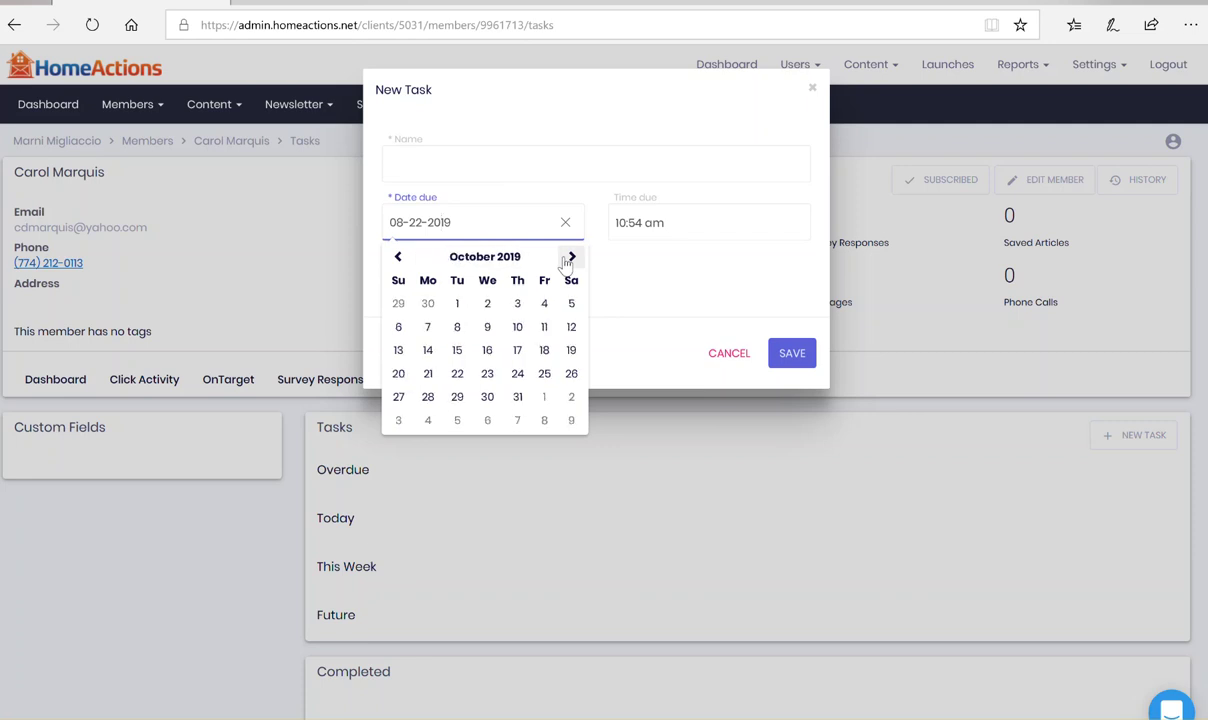
{"action": "left_click", "coordinate": [571, 257]}
{"action": "left_click", "coordinate": [571, 257]}
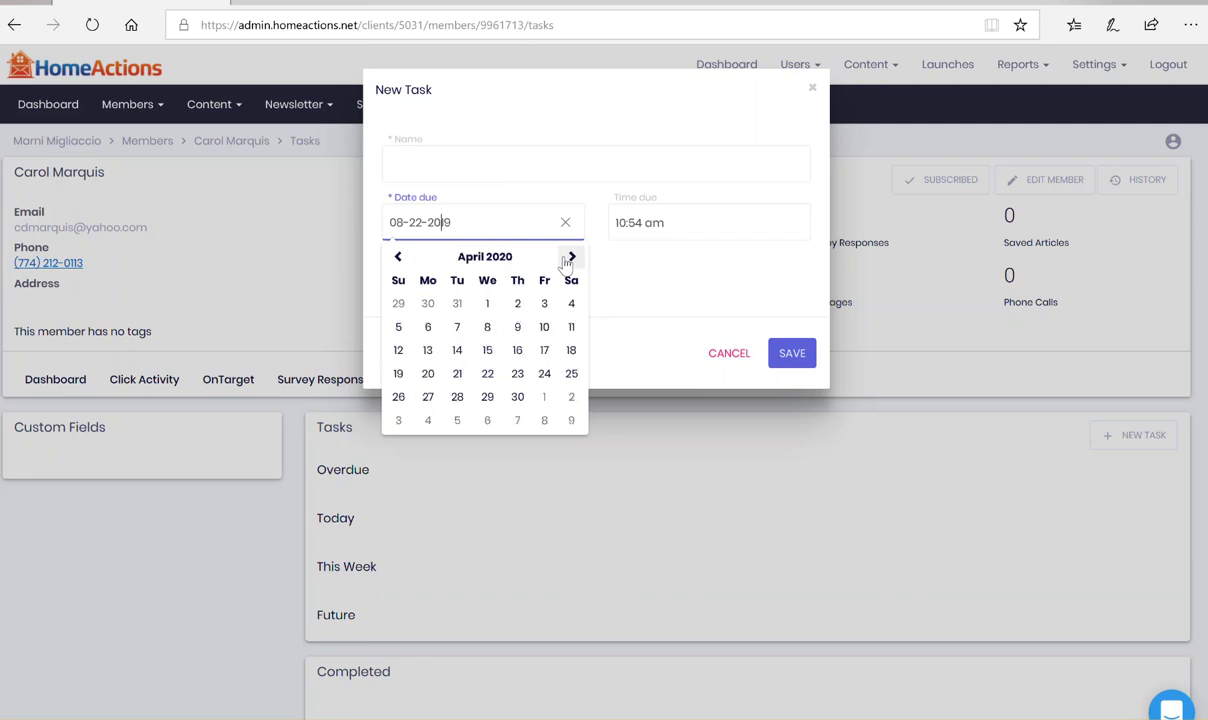
{"action": "left_click", "coordinate": [519, 327]}
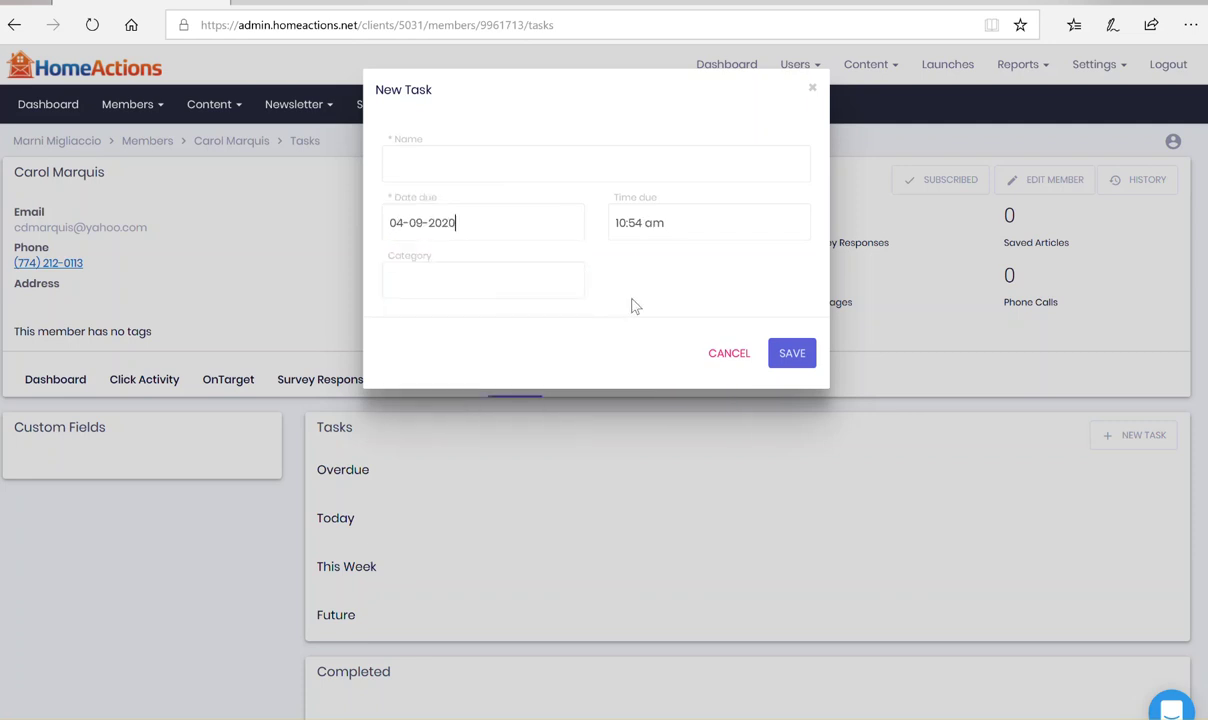
{"action": "left_click", "coordinate": [785, 351]}
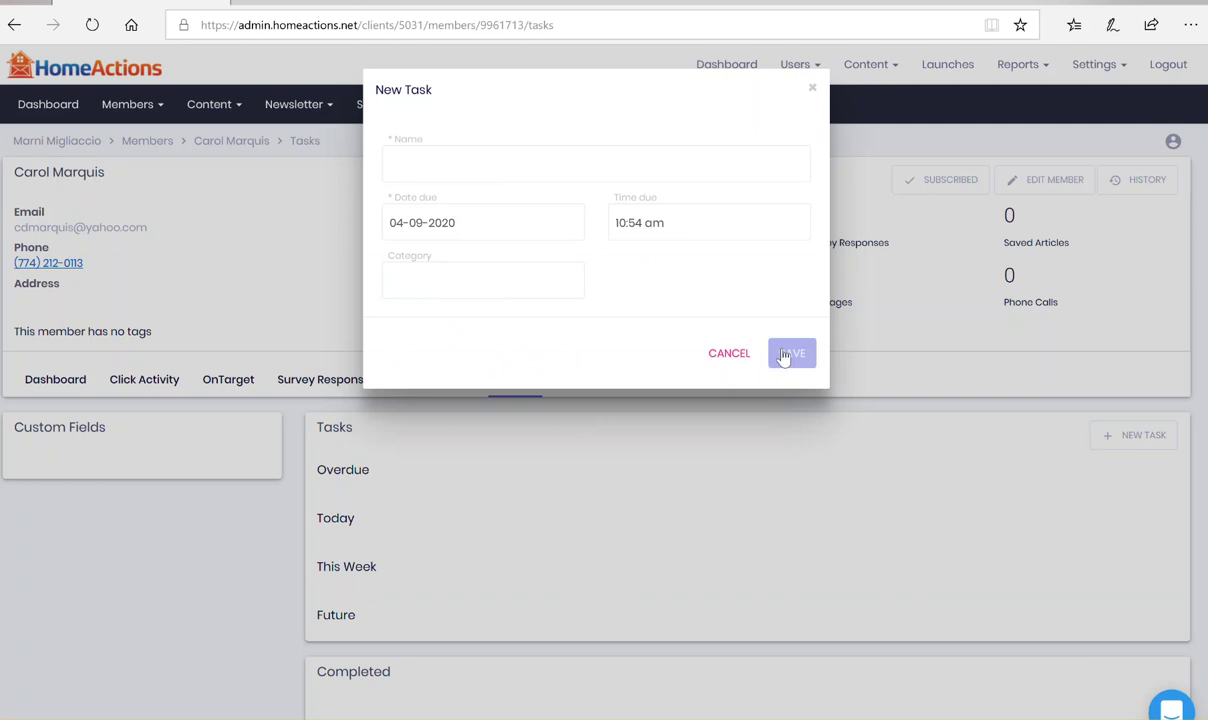
{"action": "left_click", "coordinate": [813, 90]}
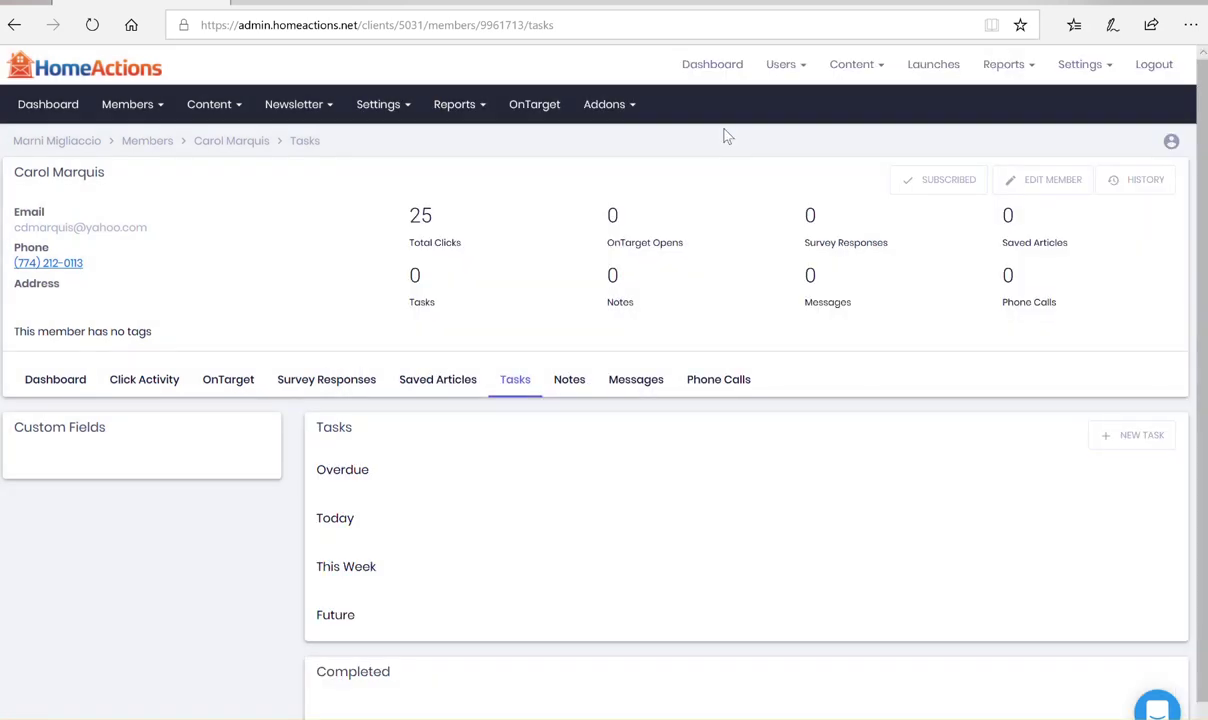